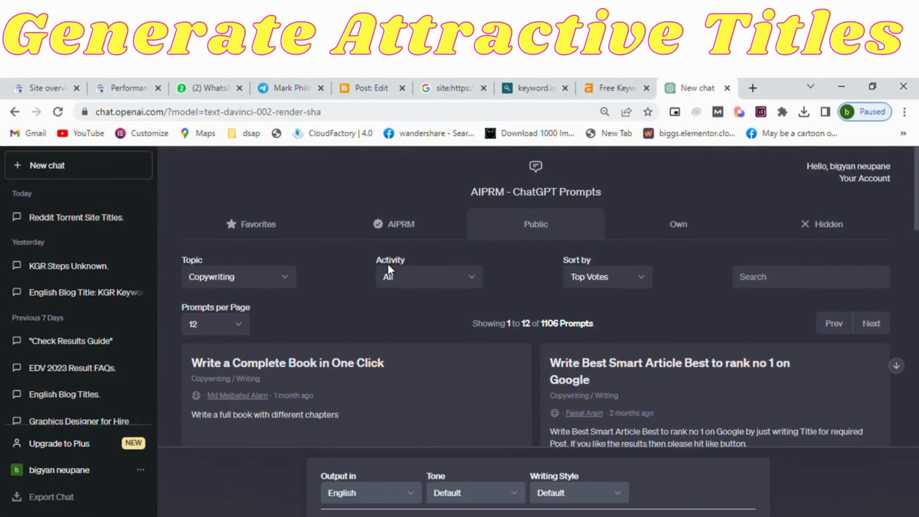
Look through the public Copywriting prompts in the AIPRM prompt list.
scroll(388, 263, "down", 5)
scroll(393, 268, "up", 5)
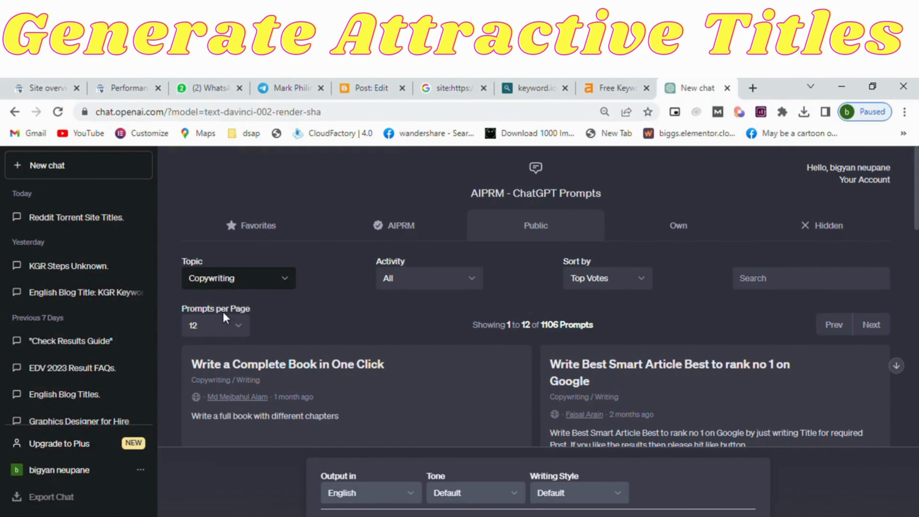
scroll(358, 341, "down", 2)
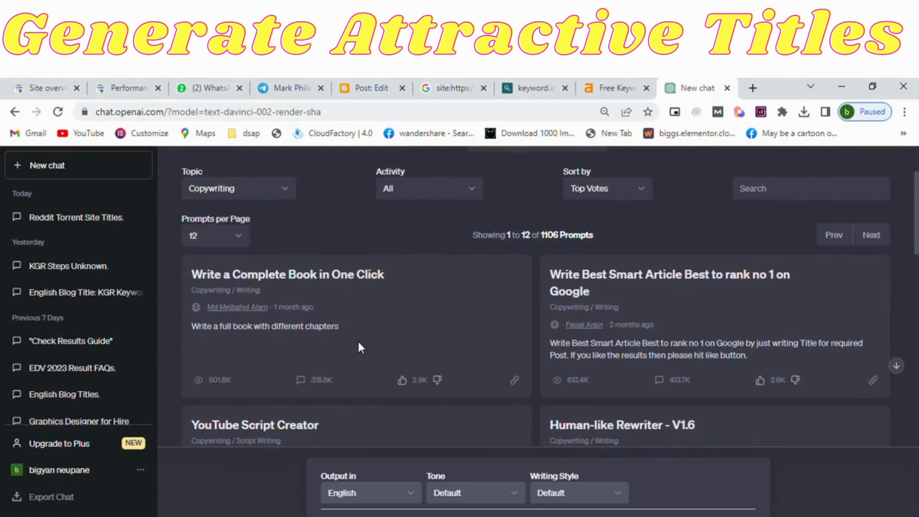
scroll(359, 343, "down", 6)
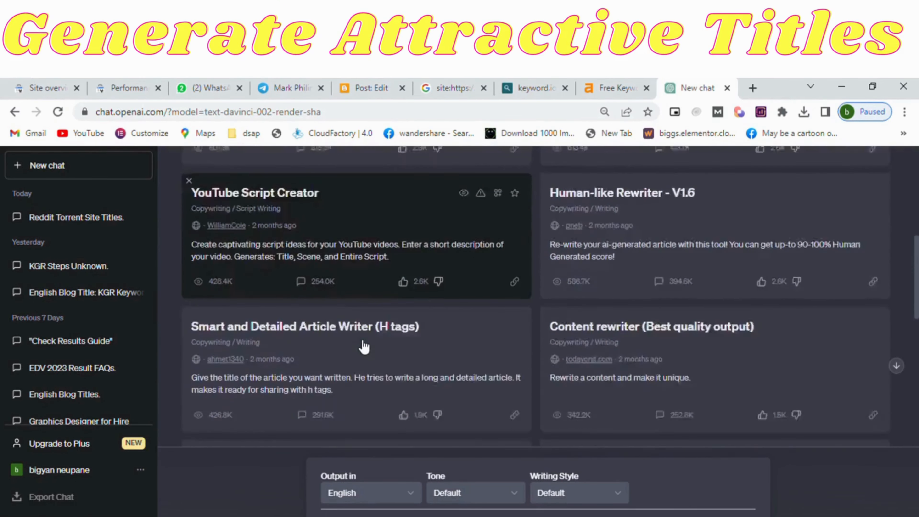
scroll(364, 347, "down", 2)
scroll(364, 346, "down", 8)
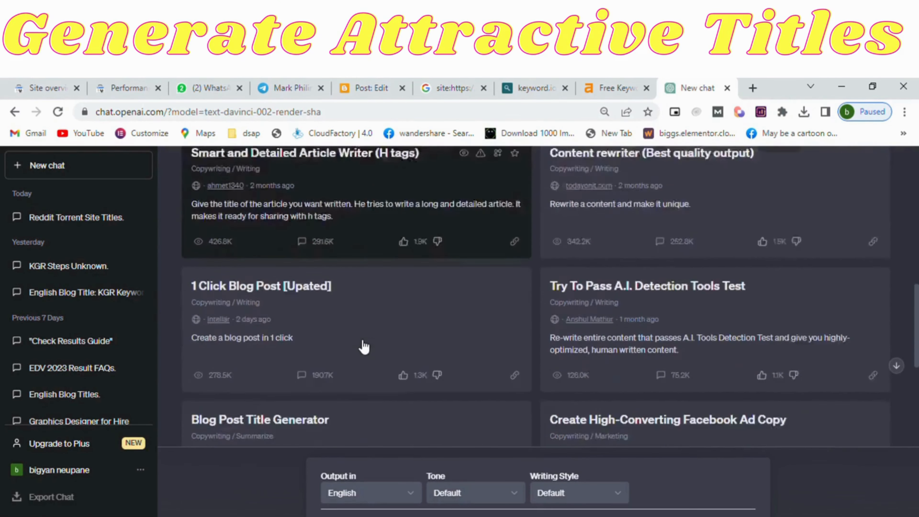
scroll(364, 346, "down", 3)
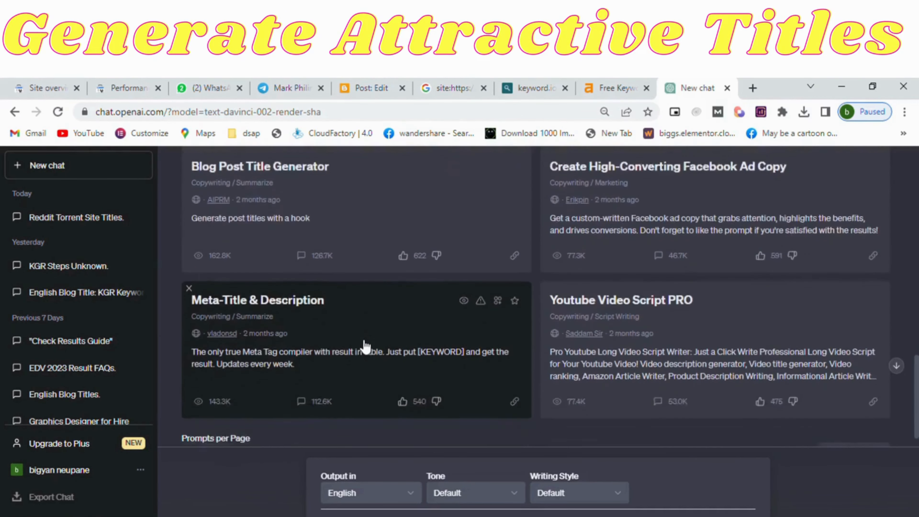
scroll(366, 347, "up", 8)
scroll(365, 347, "up", 8)
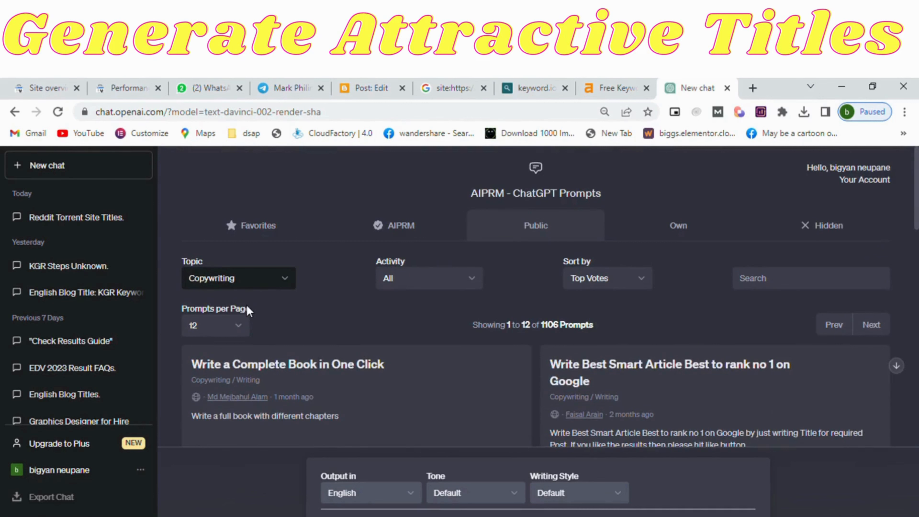
Filter the AIPRM public prompts by the SEO topic and look over the listed prompts.
left_click(223, 392)
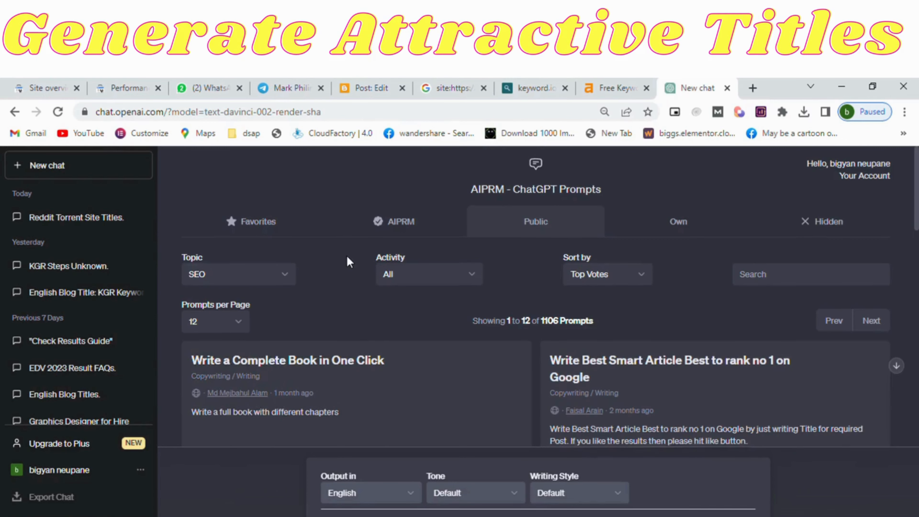
scroll(346, 256, "down", 7)
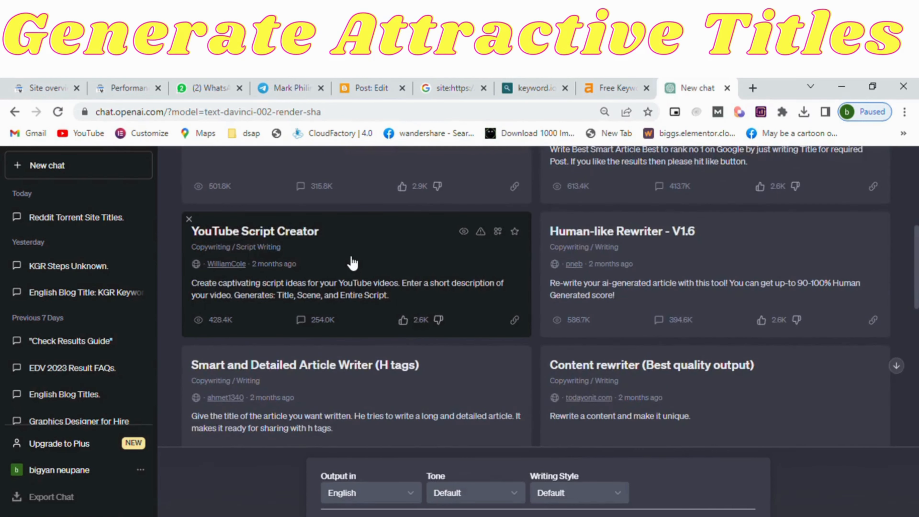
scroll(353, 262, "down", 10)
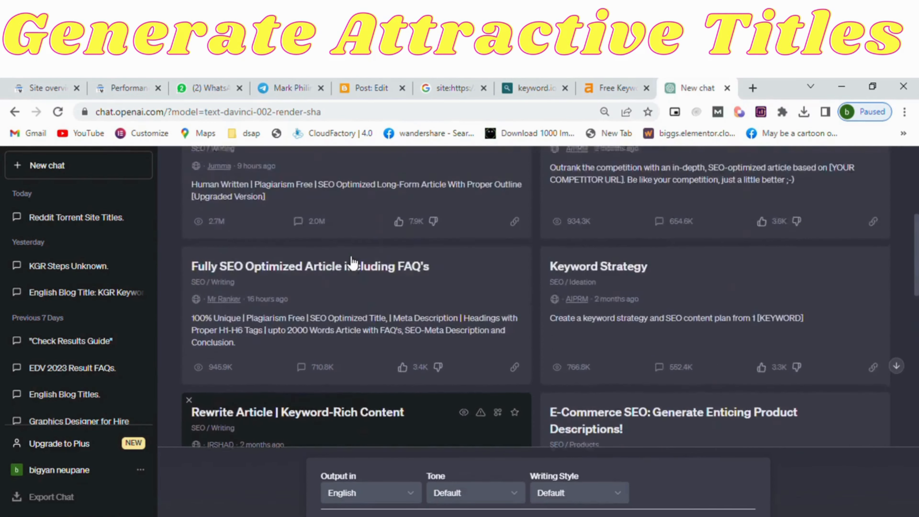
scroll(353, 261, "up", 6)
scroll(348, 261, "down", 2)
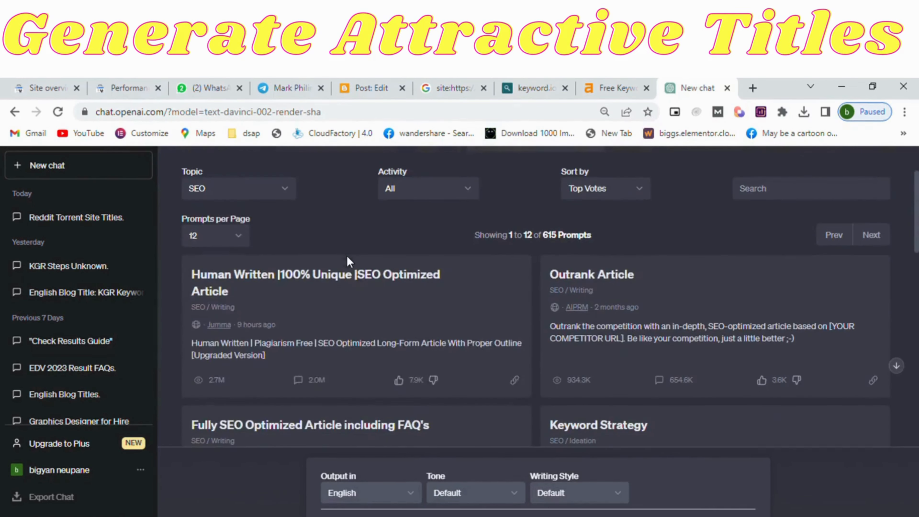
Run the "Human Written |100% Unique |SEO Optimized Article" prompt for "10 Best Torrent Sites according to Reddit Users" and select the generated article's text.
left_click(327, 318)
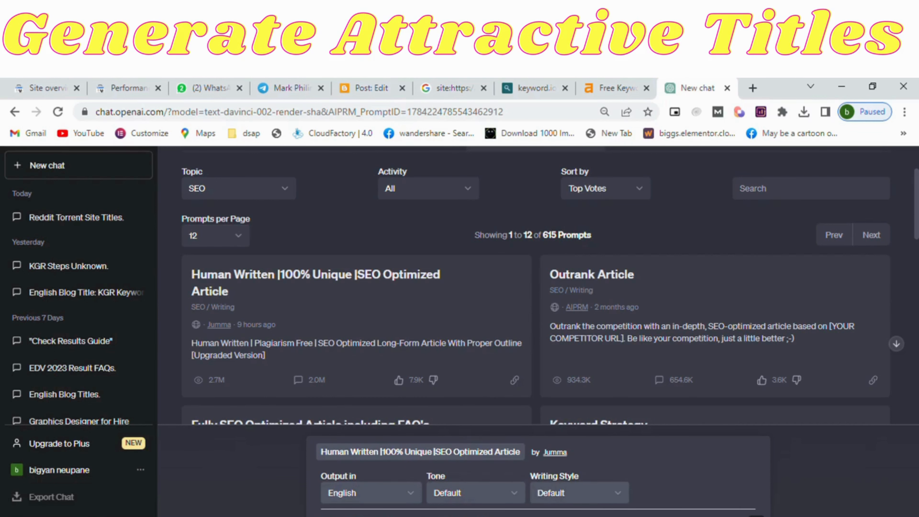
left_click(757, 516)
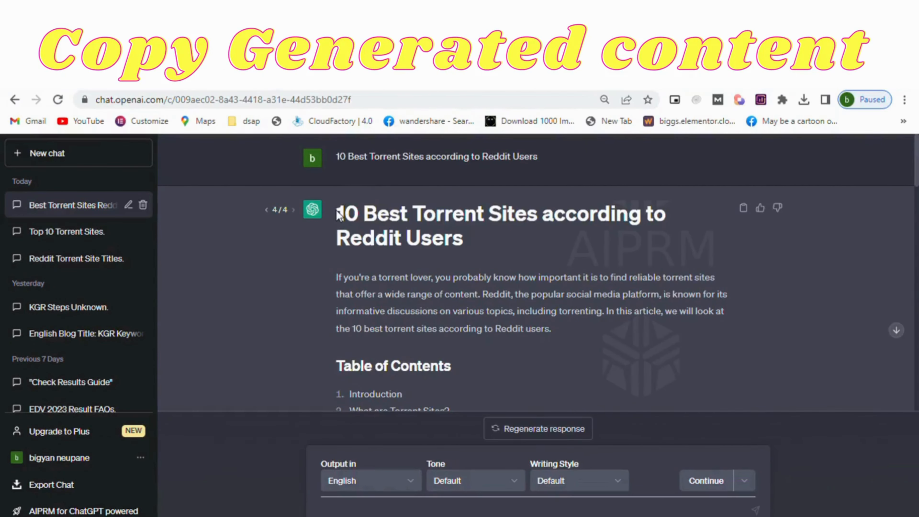
left_click_drag(337, 214, 520, 204)
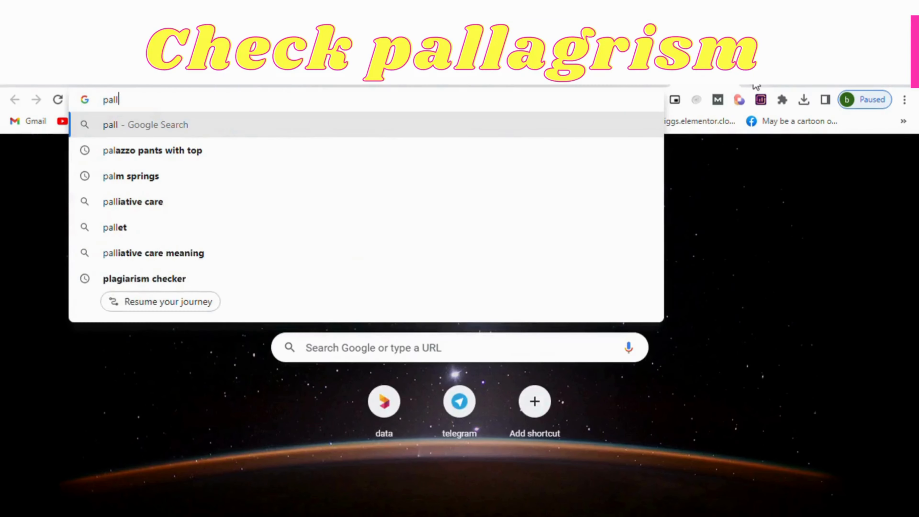
Search the web for "pallagrismchecker" in a new browser tab.
type("alla")
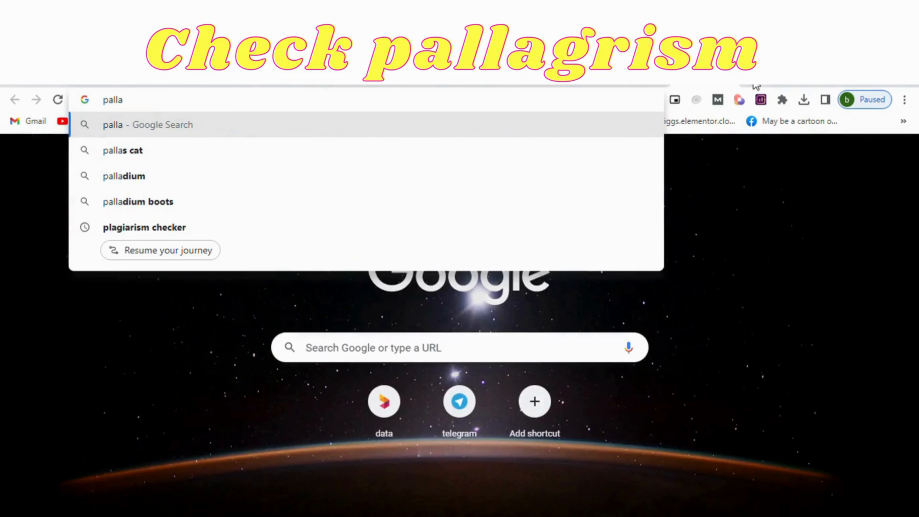
type("gri")
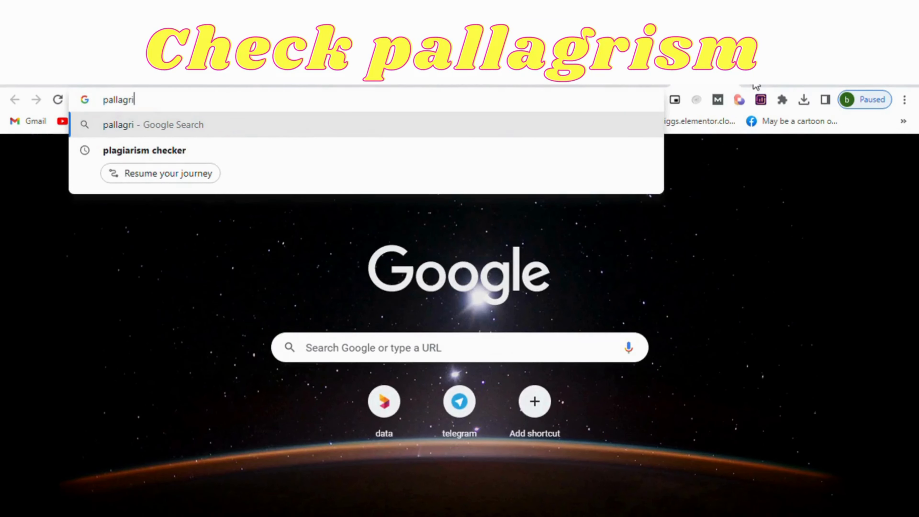
type("smchecker")
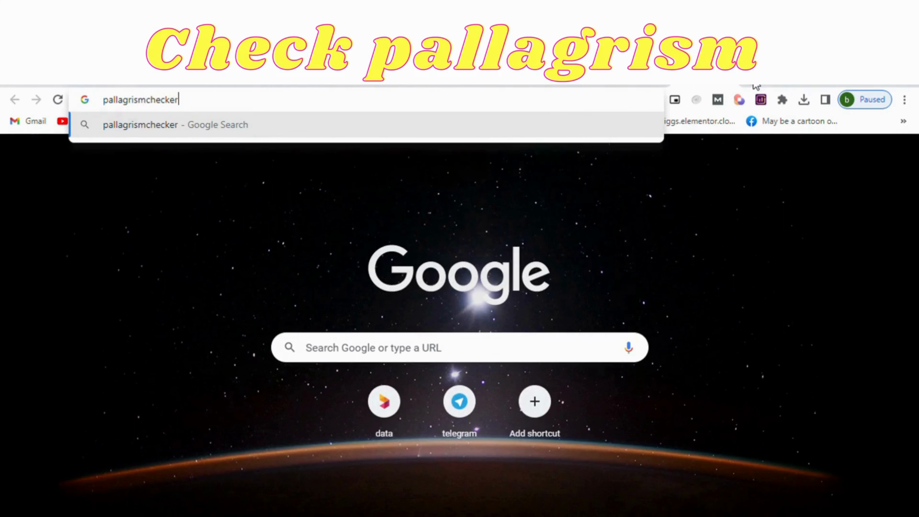
key("Return")
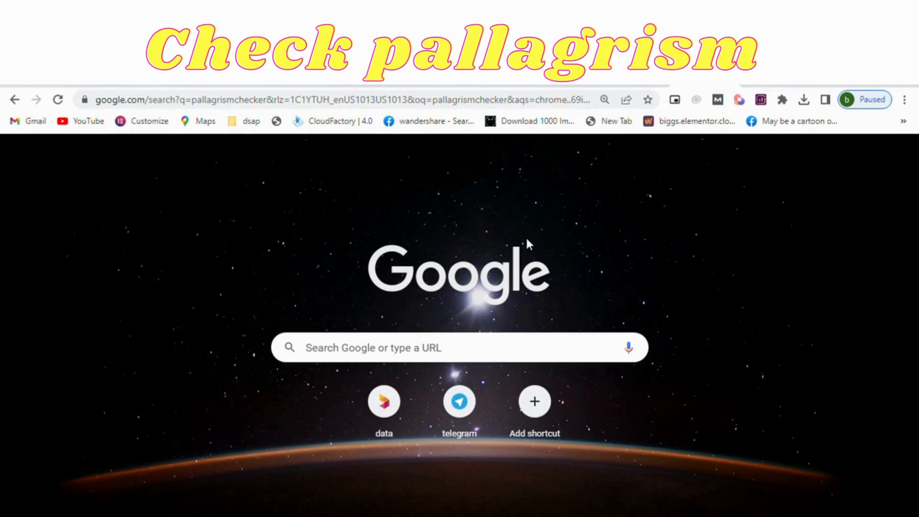
Open the Duplichecker plagiarism checker from the search results.
scroll(236, 410, "down", 2)
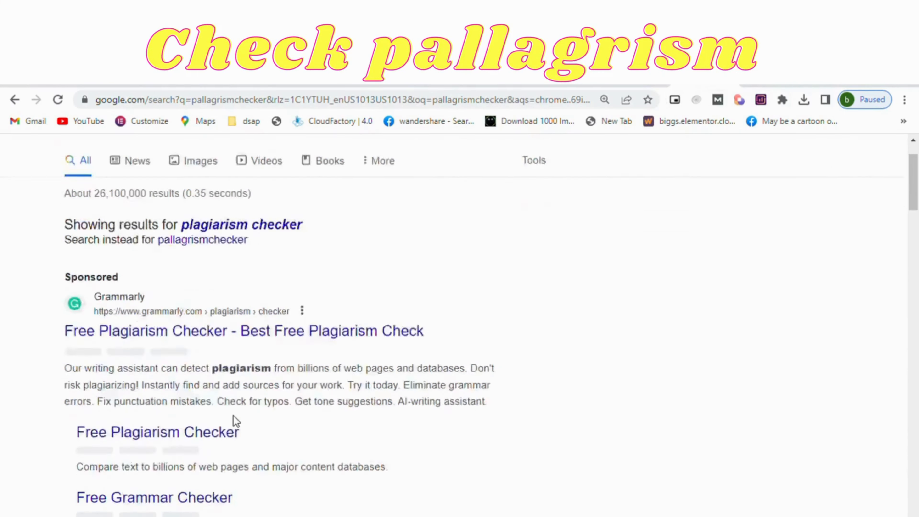
scroll(236, 421, "down", 8)
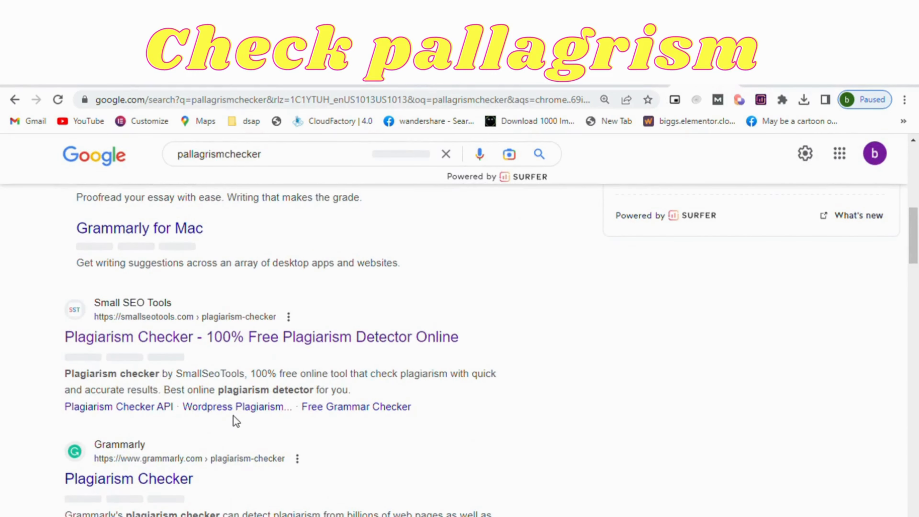
scroll(236, 421, "down", 4)
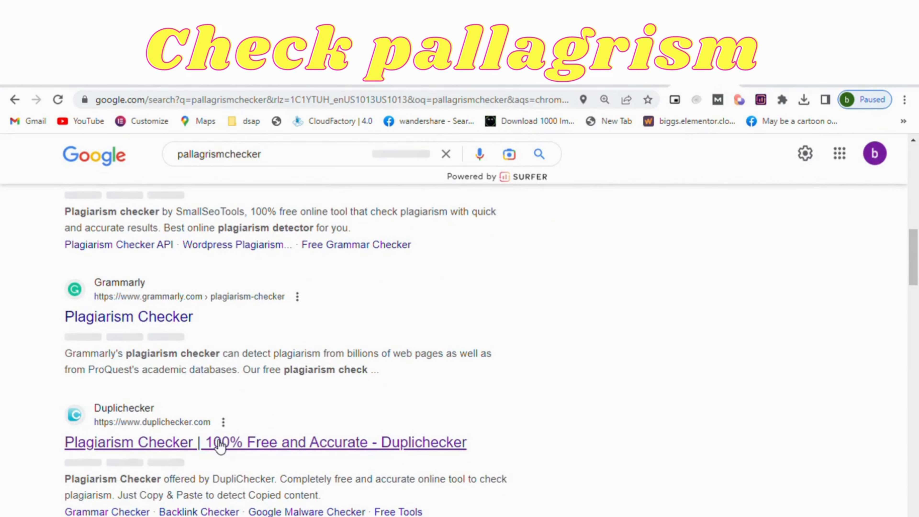
left_click(219, 444)
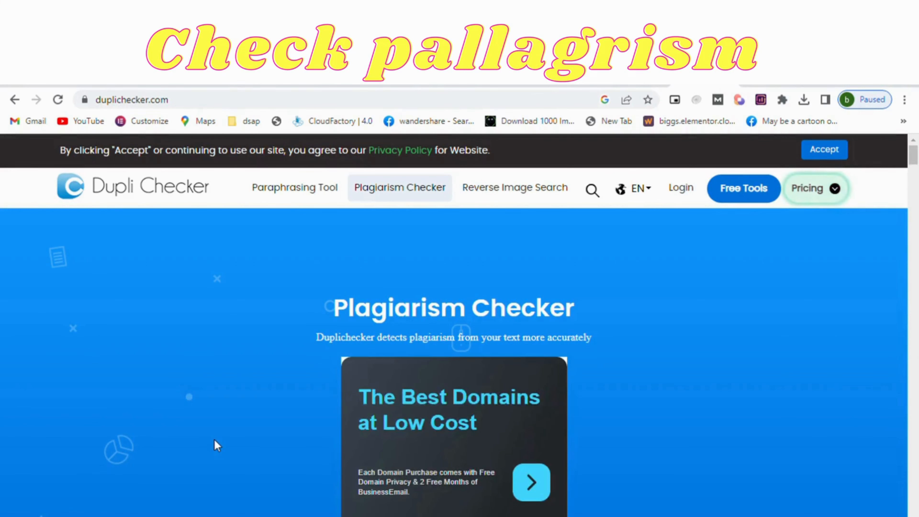
Paste the copied torrent sites article into the plagiarism checker's text box and look it over.
scroll(214, 439, "down", 2)
scroll(214, 440, "down", 10)
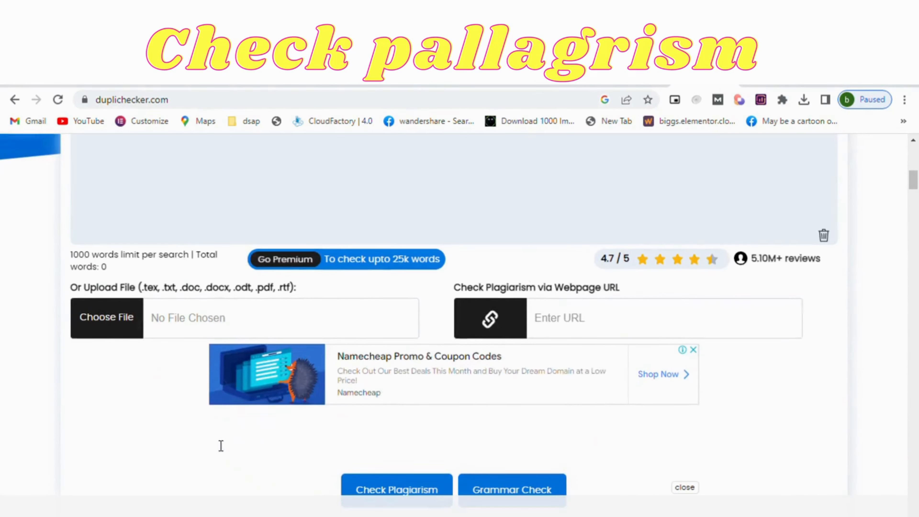
left_click(257, 183)
key("ctrl+v")
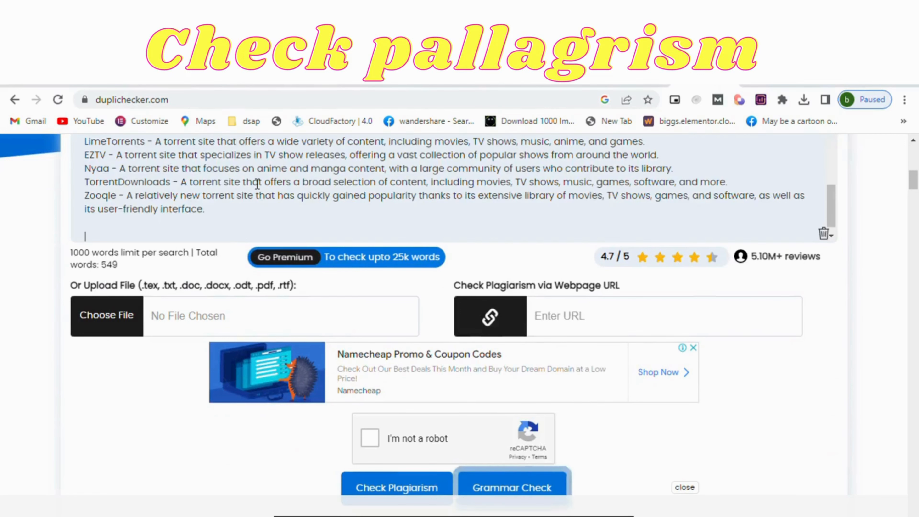
scroll(258, 184, "up", 15)
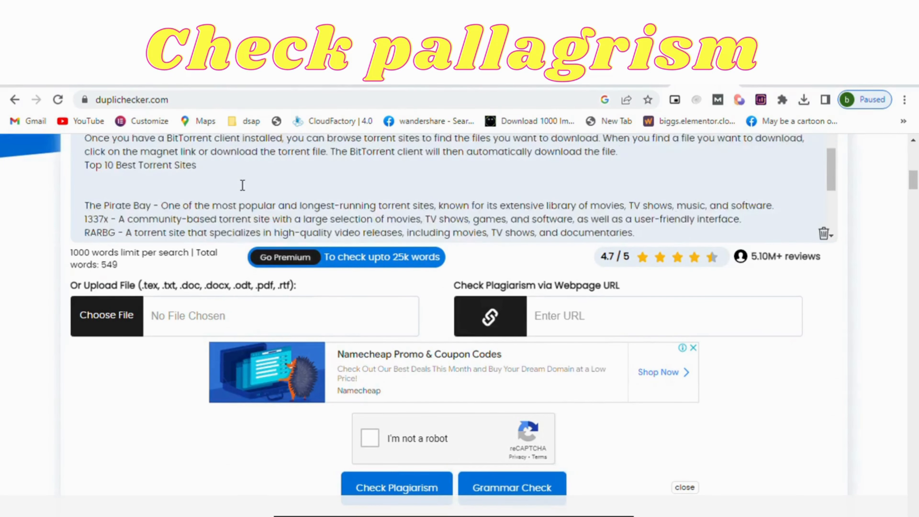
scroll(243, 186, "up", 3)
scroll(242, 186, "down", 15)
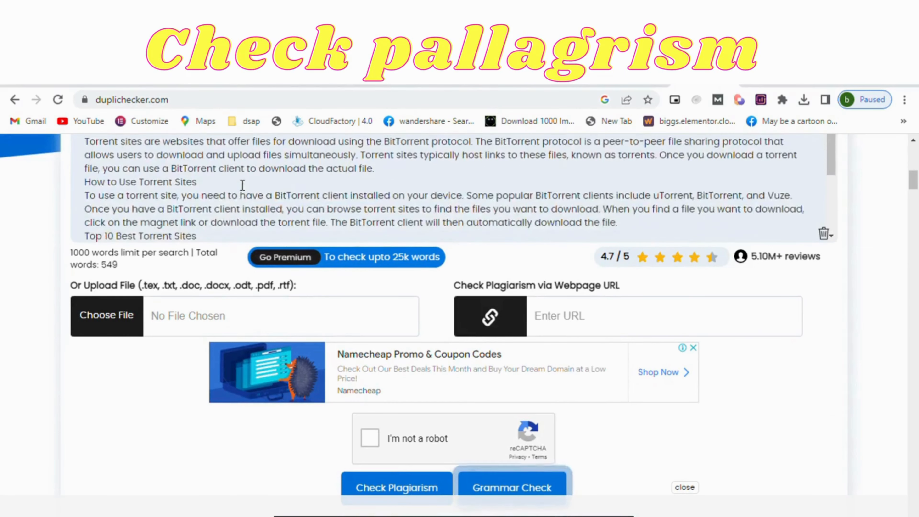
scroll(242, 185, "down", 1)
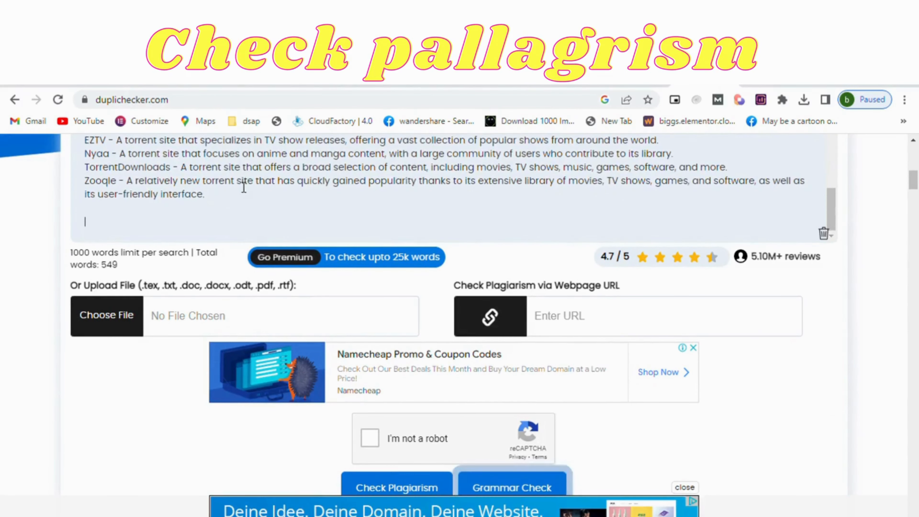
Complete the "I'm not a robot" verification and run the plagiarism check on the article.
left_click(375, 437)
scroll(374, 438, "down", 4)
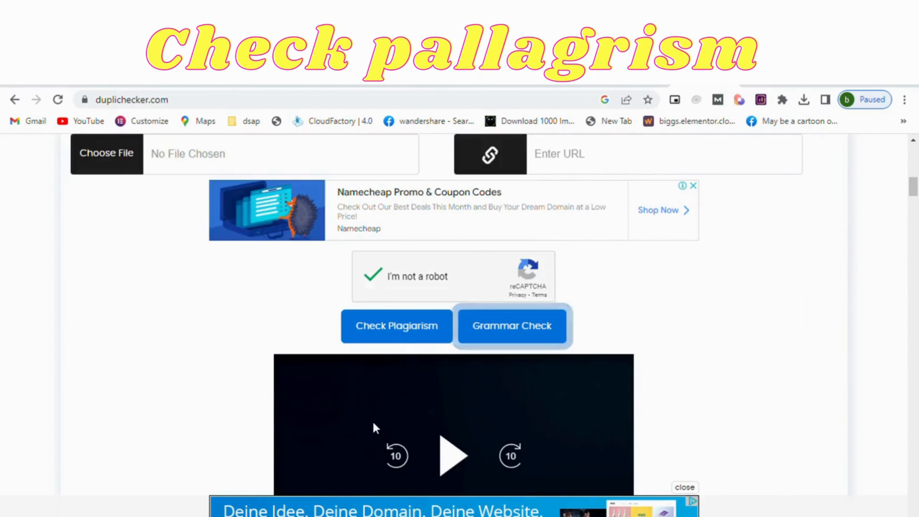
left_click(413, 328)
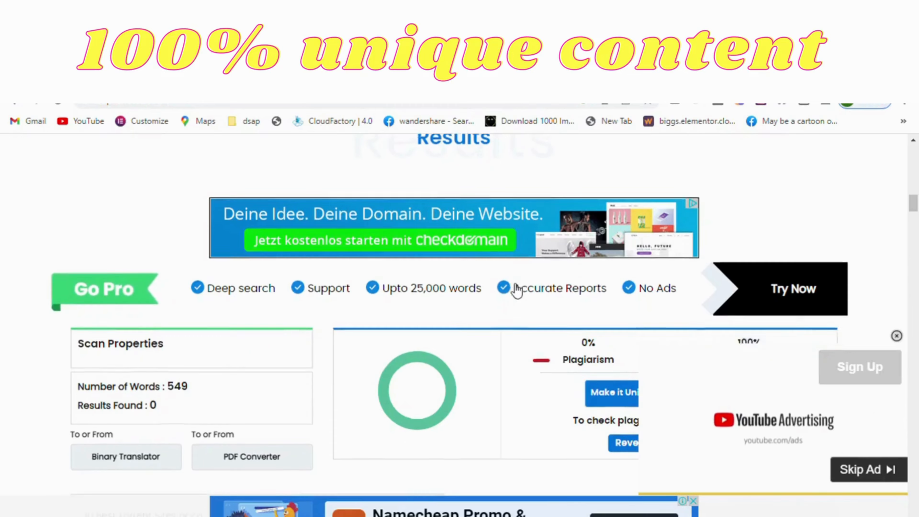
Examine the plagiarism and unique percentages and the scanned text in the check results.
scroll(517, 289, "down", 3)
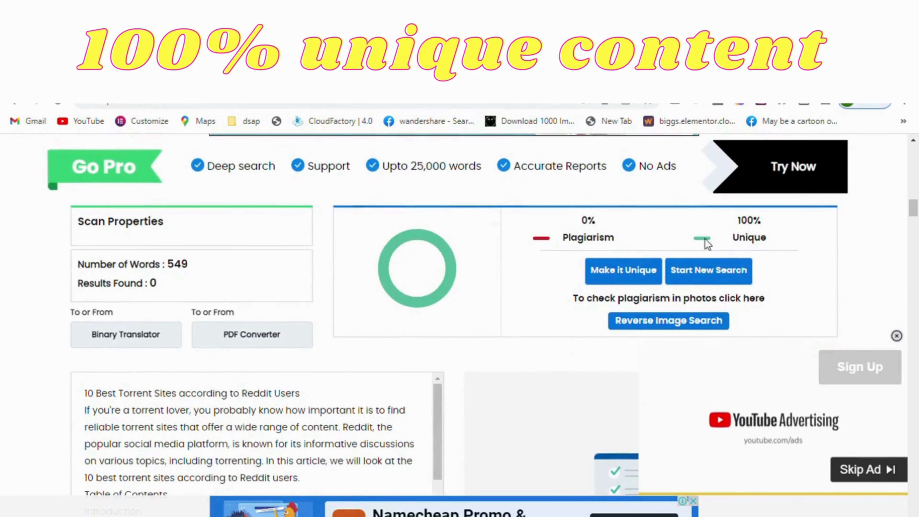
scroll(269, 373, "down", 4)
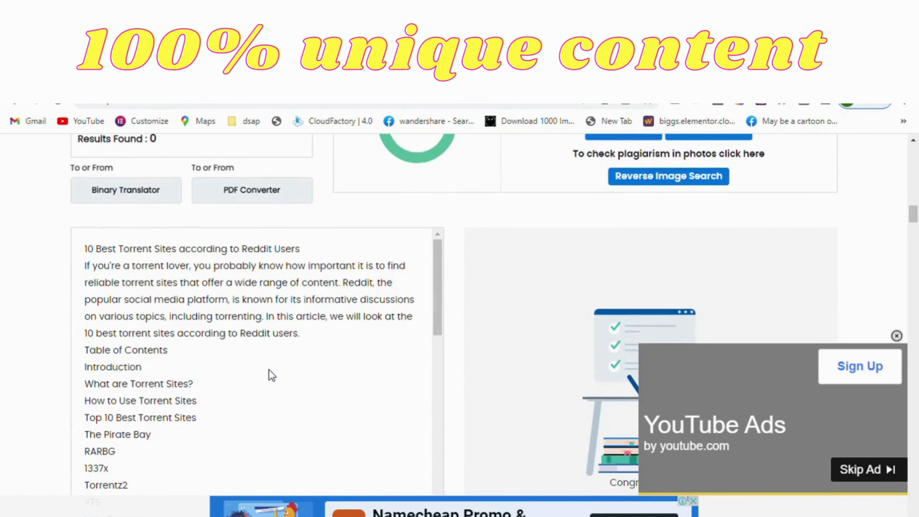
scroll(272, 375, "down", 6)
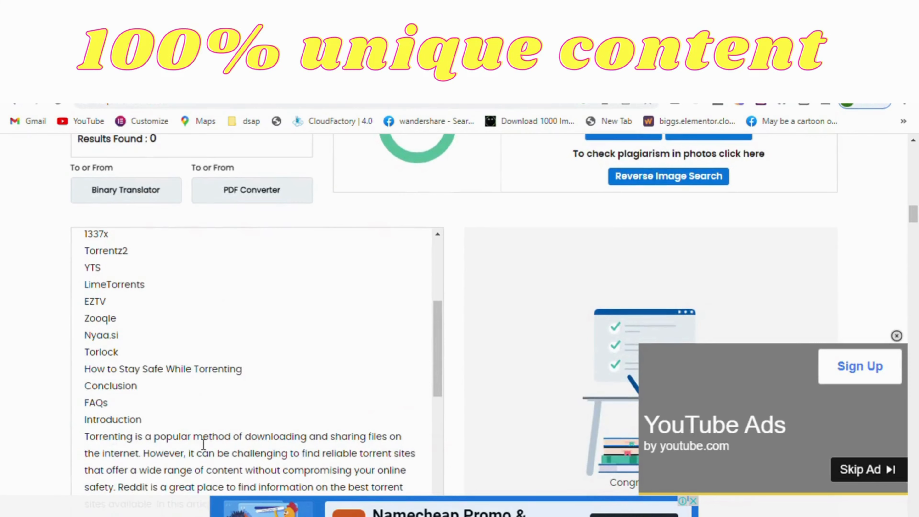
Select the whole scanned article in the results, from its last line up to the title, and switch to the Blogger post editor.
key("ctrl+a")
double_click(203, 441)
scroll(204, 444, "down", 15)
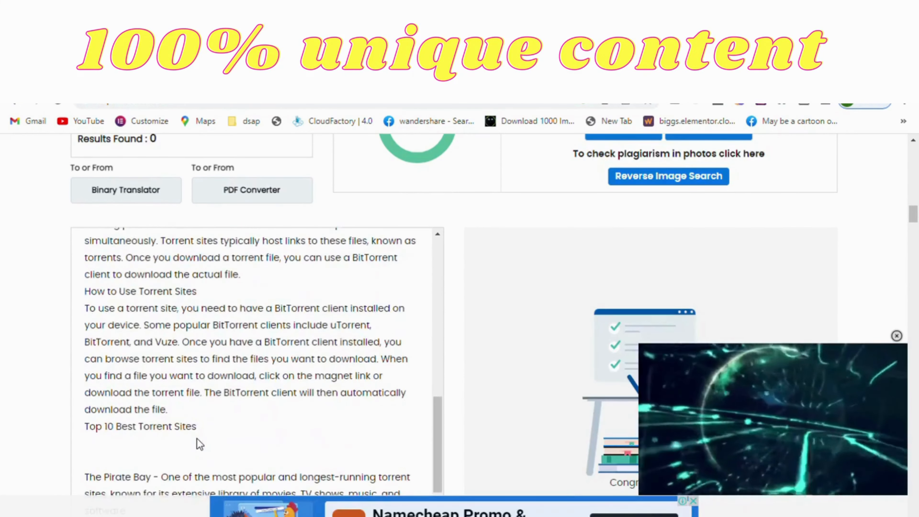
scroll(204, 444, "down", 5)
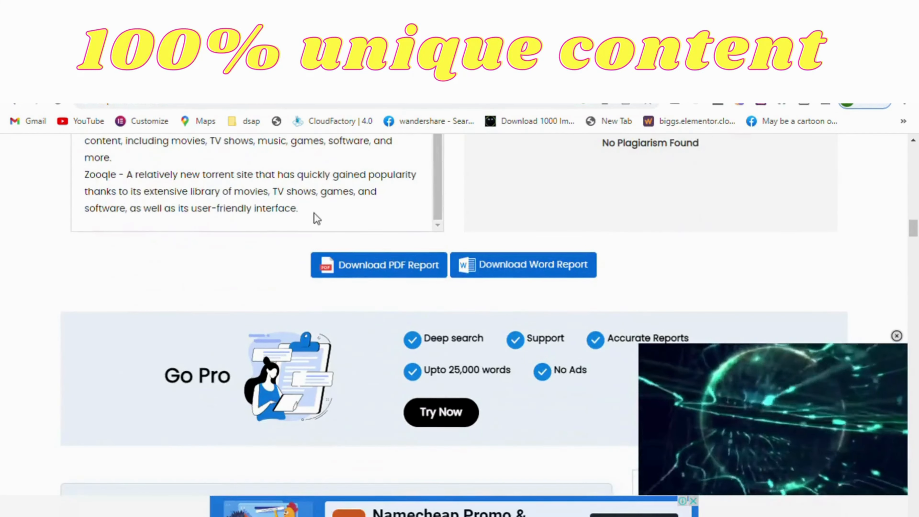
left_click_drag(300, 209, 81, 434)
key("ctrl+c")
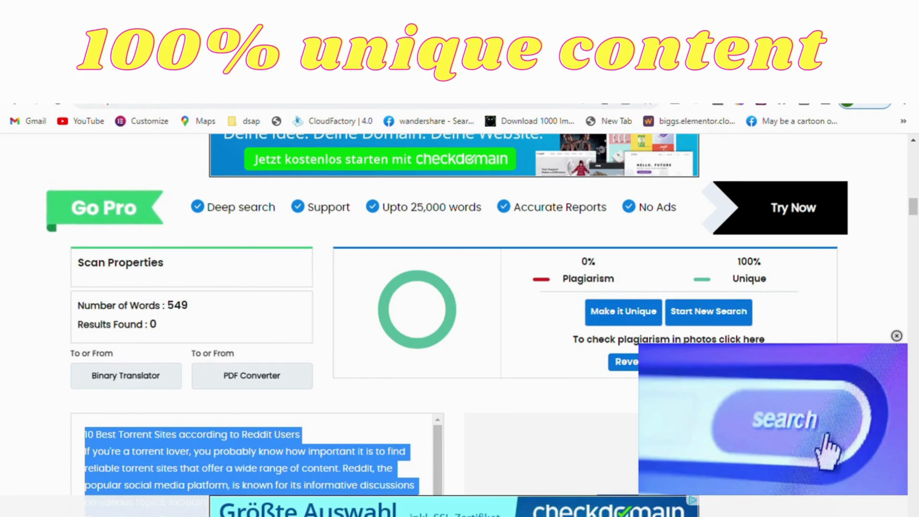
left_click(163, 76)
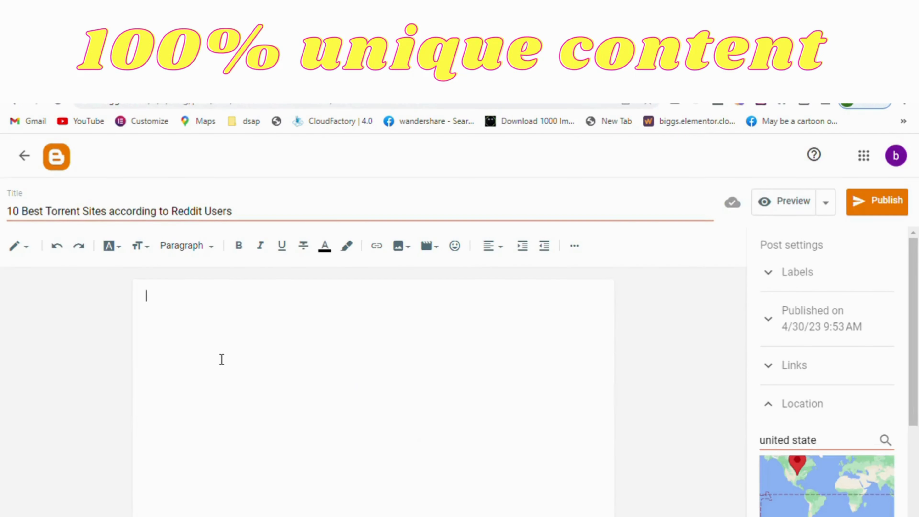
Paste the copied torrent sites article into the empty body of the Blogger post and check its opening lines.
key("ctrl+v")
scroll(221, 360, "up", 15)
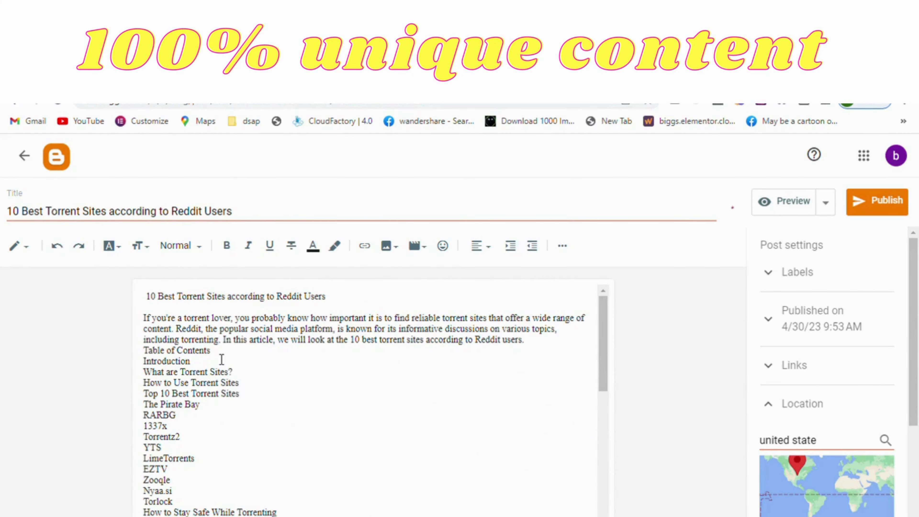
triple_click(225, 356)
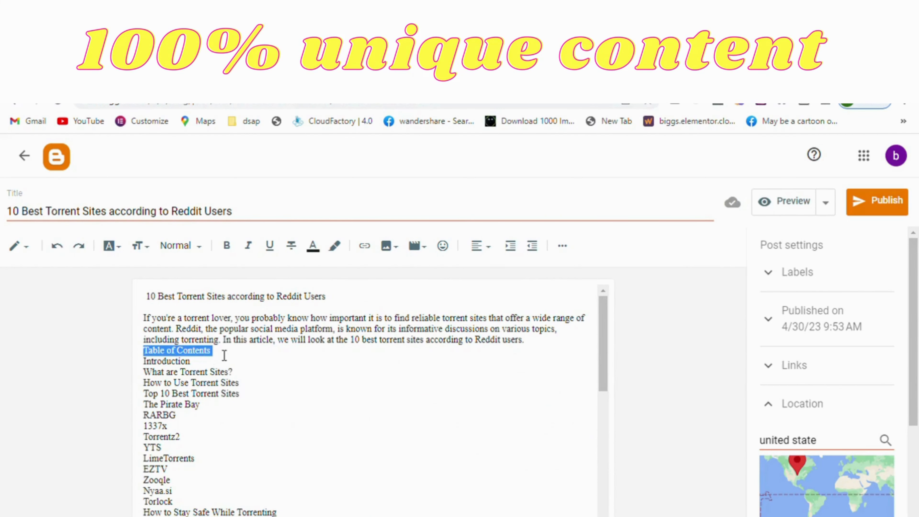
triple_click(233, 305)
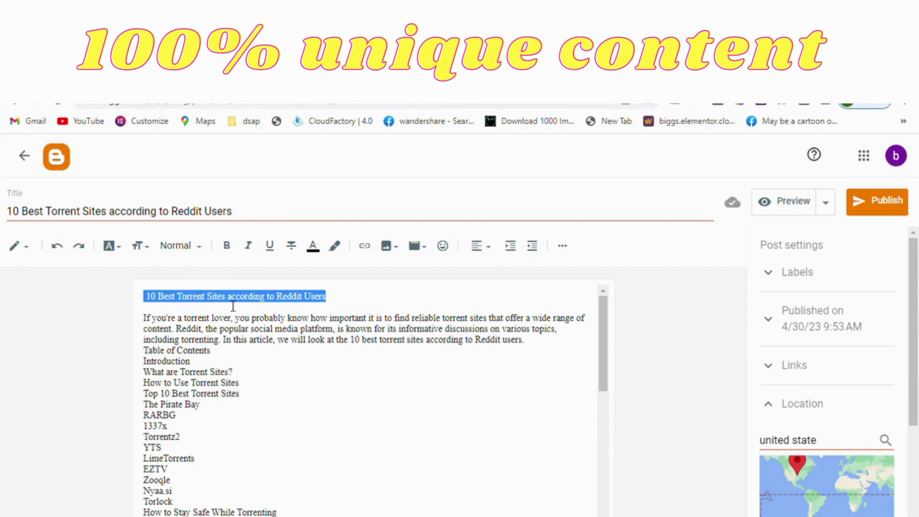
left_click(205, 334)
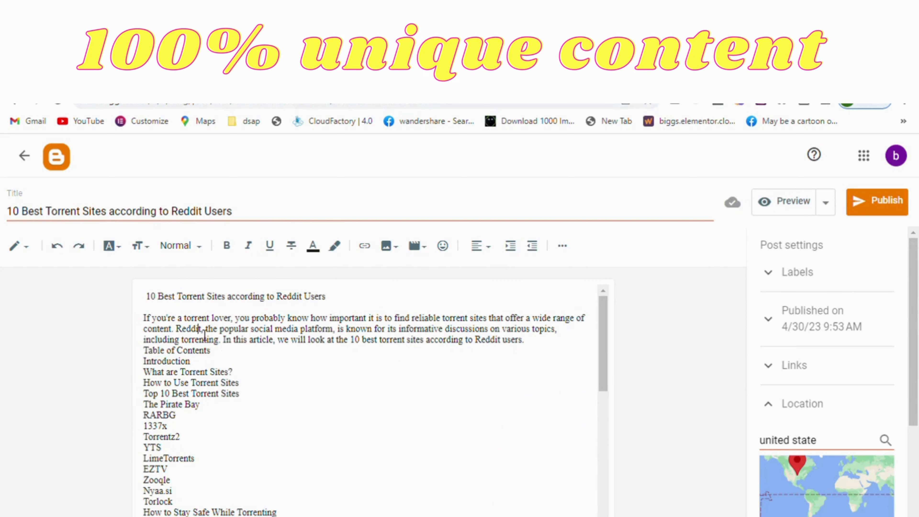
Set the font size of the entire article text to Large.
key("ctrl+a")
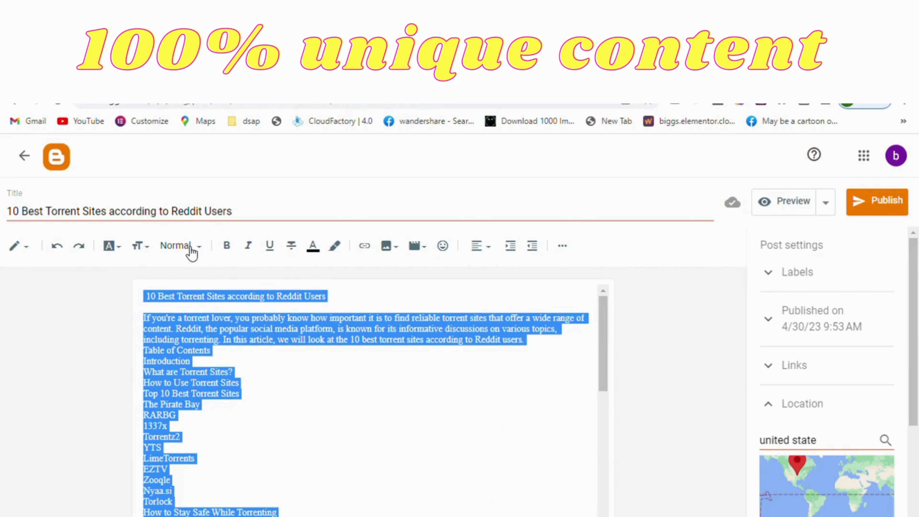
left_click(121, 251)
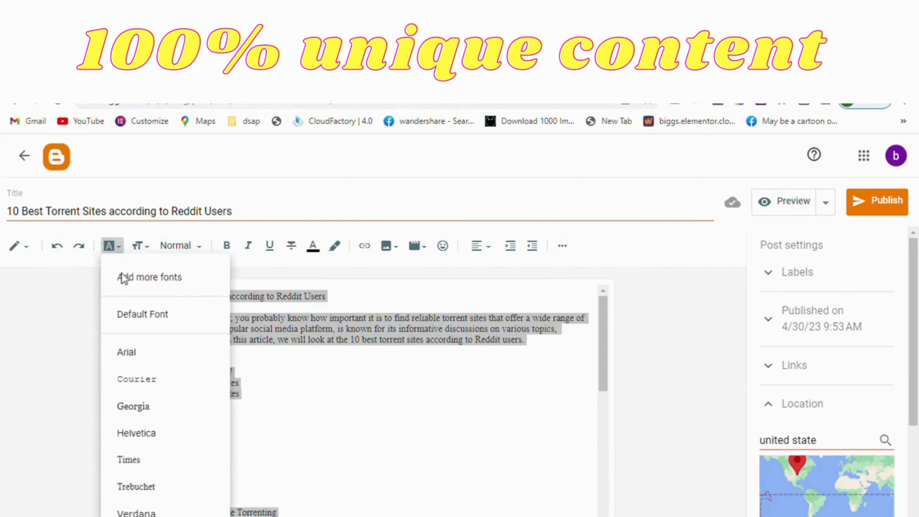
left_click(143, 247)
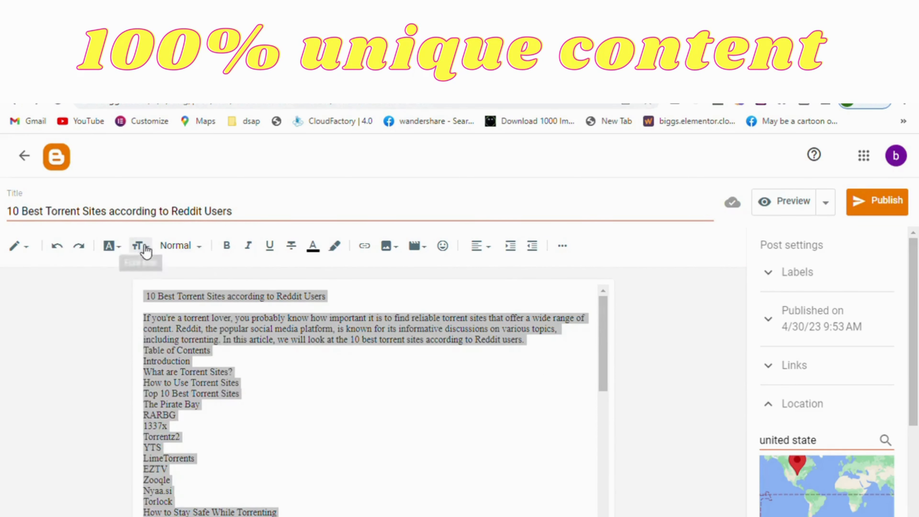
left_click(146, 250)
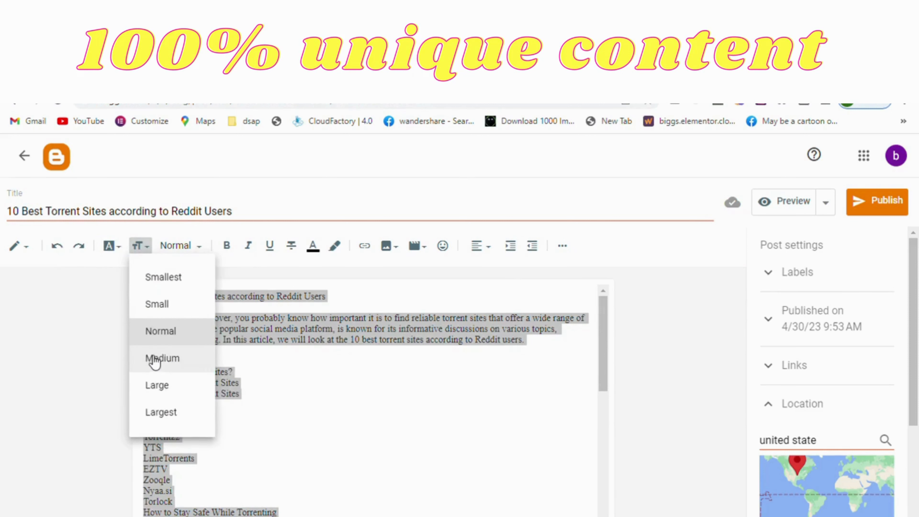
left_click(155, 360)
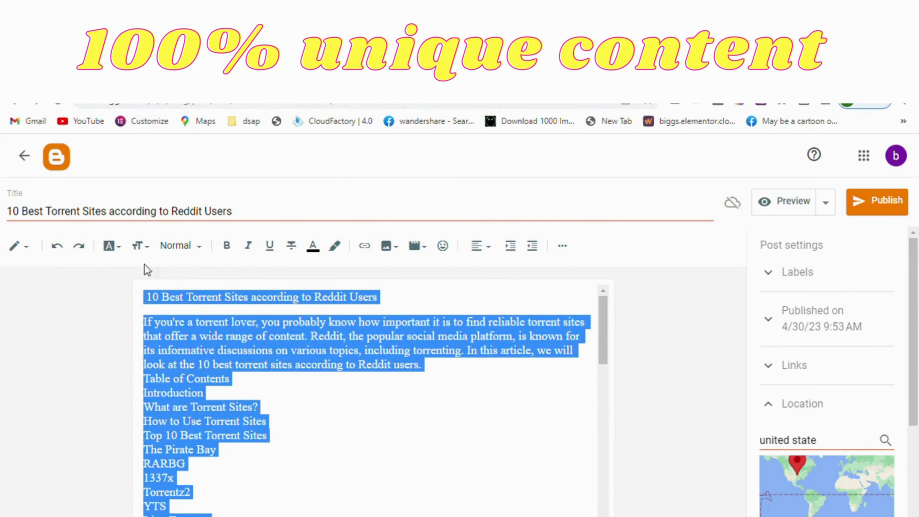
left_click(143, 247)
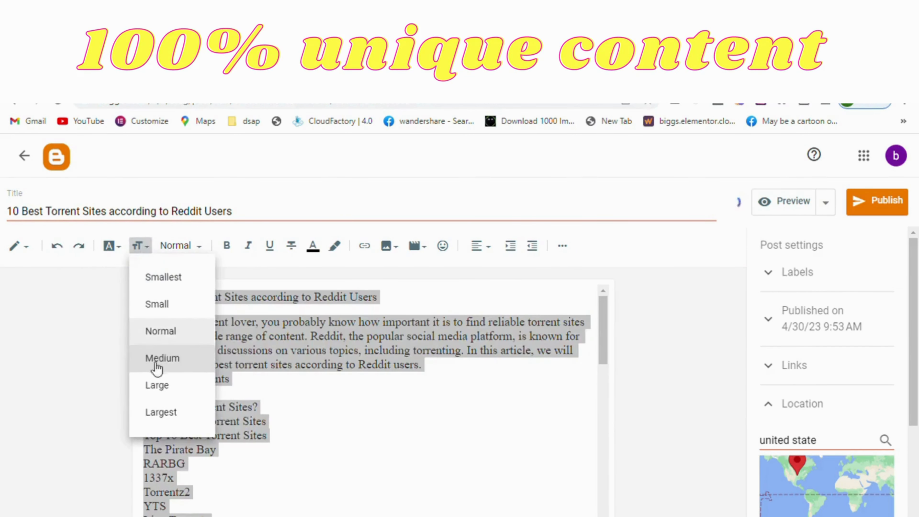
left_click(163, 386)
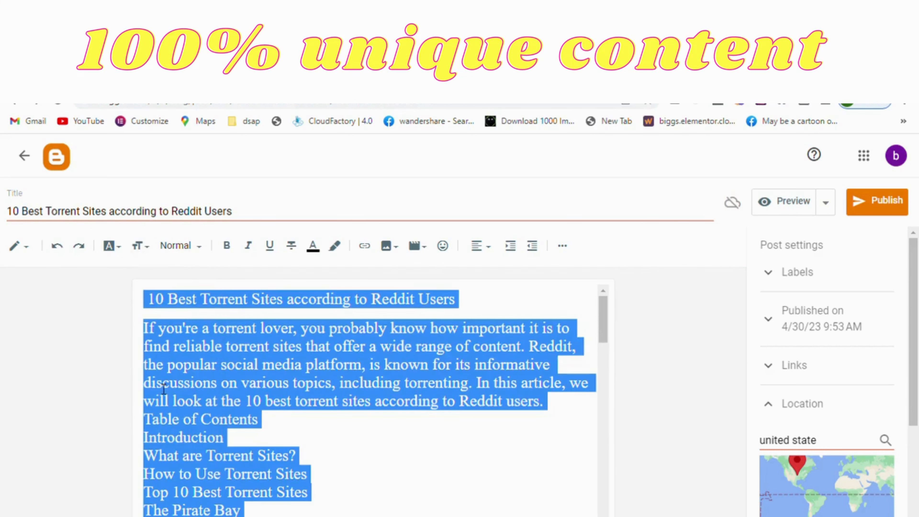
left_click(277, 405)
Format the article's first line, "10 Best Torrent Sites according to Reddit Users", as a Heading.
triple_click(297, 305)
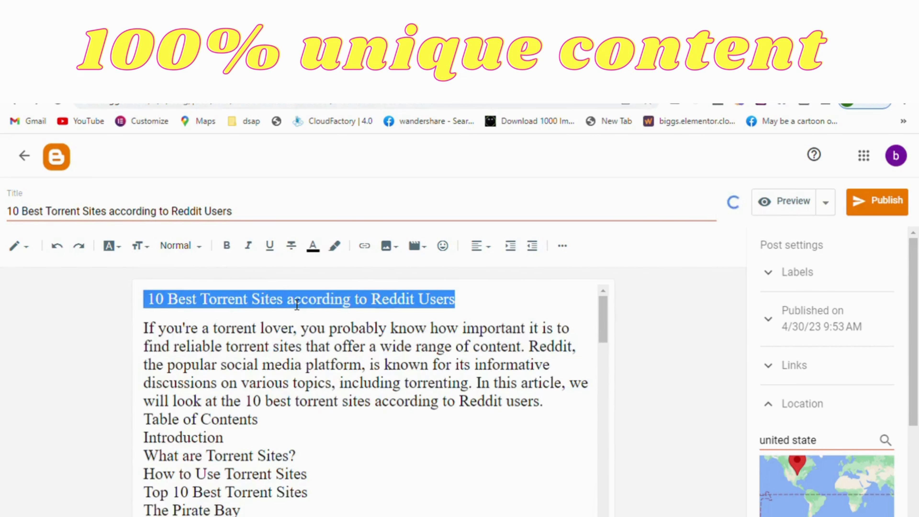
left_click(186, 252)
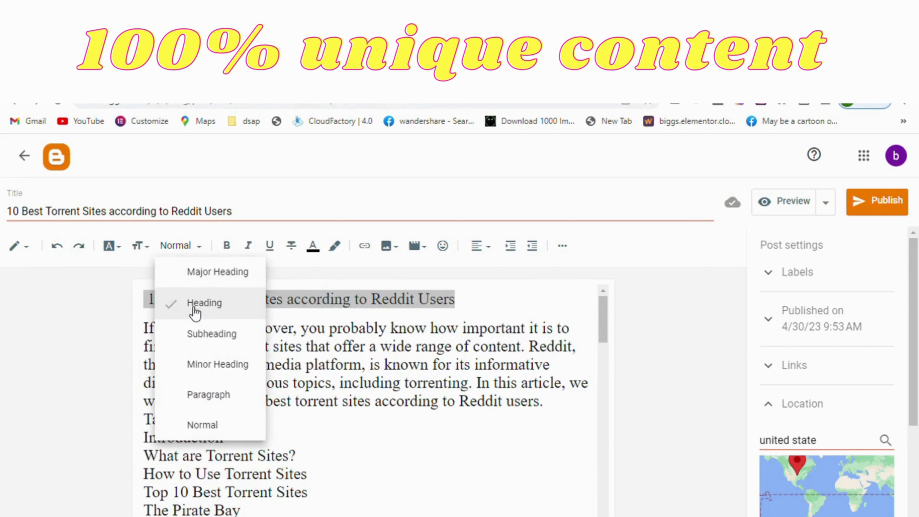
left_click(195, 312)
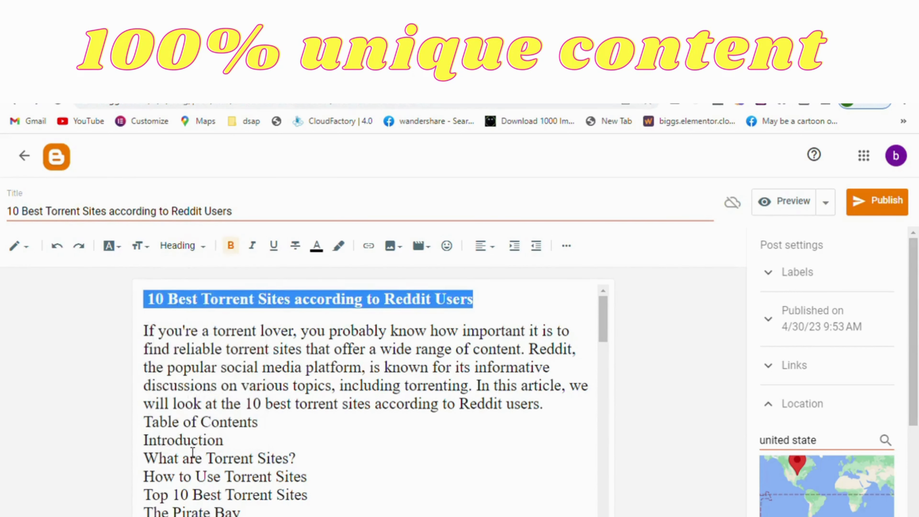
Format the "Table of Contents" line as a Heading.
double_click(195, 442)
triple_click(212, 431)
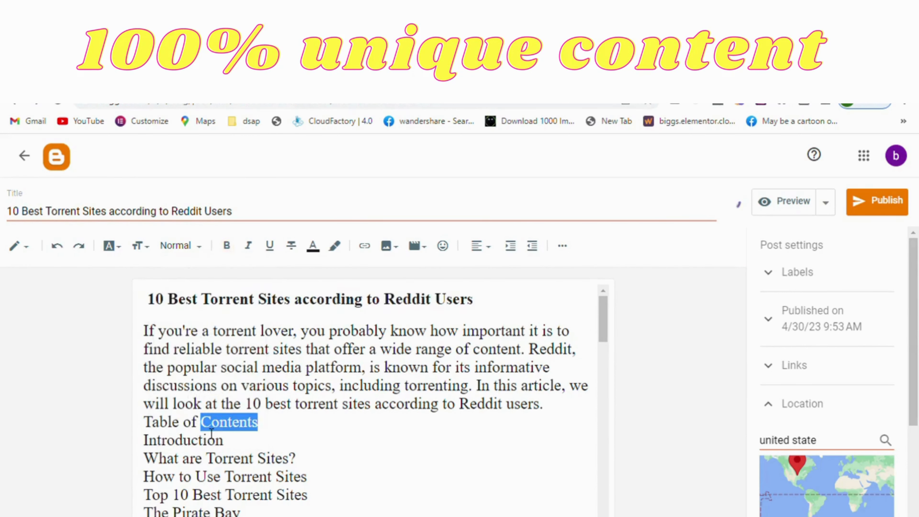
left_click(178, 250)
left_click(202, 304)
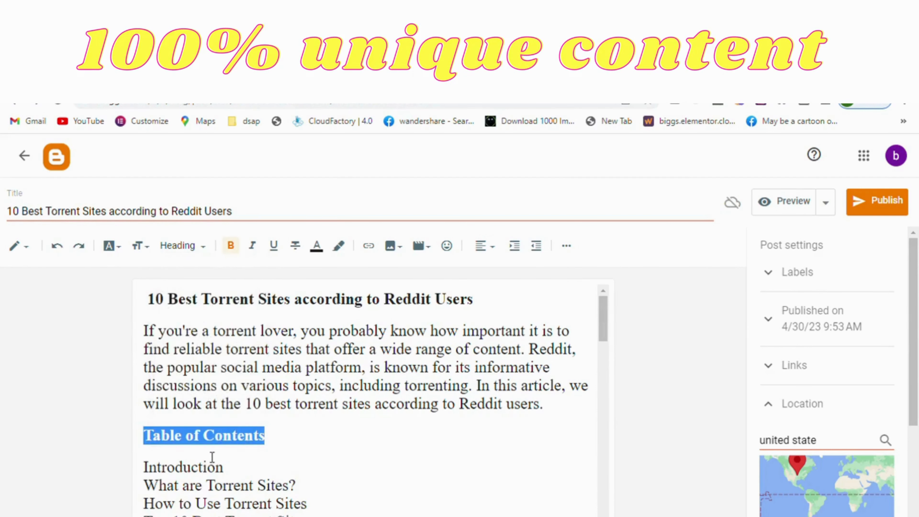
left_click(213, 458)
Turn the site names from RARBG to Torlock in the table of contents into a numbered list.
scroll(203, 450, "down", 3)
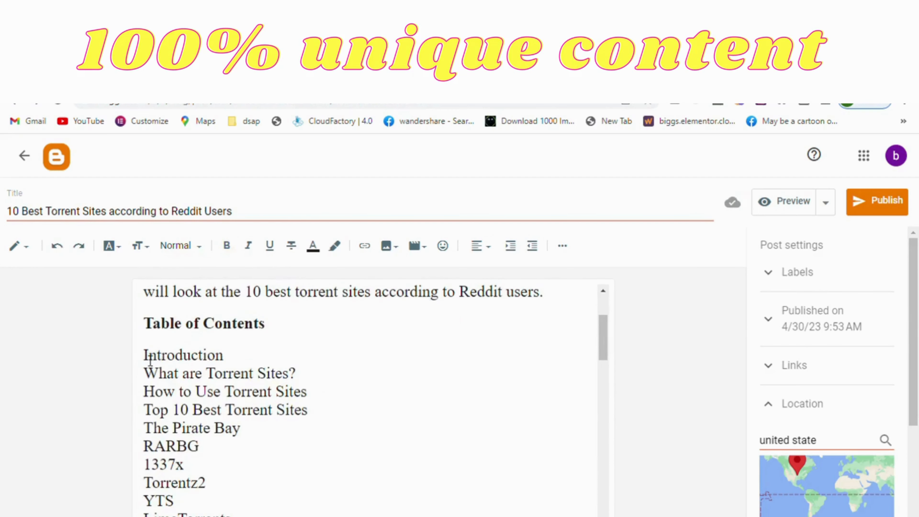
left_click_drag(149, 358, 203, 516)
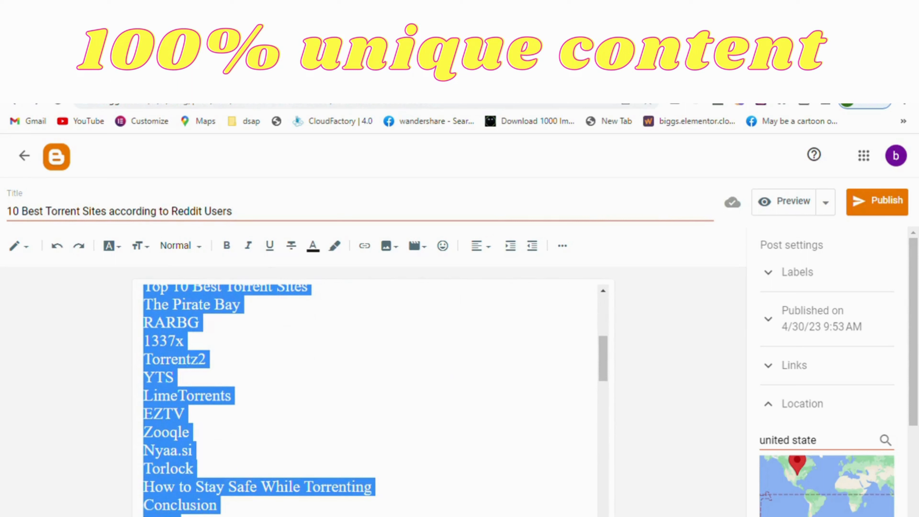
left_click(213, 388)
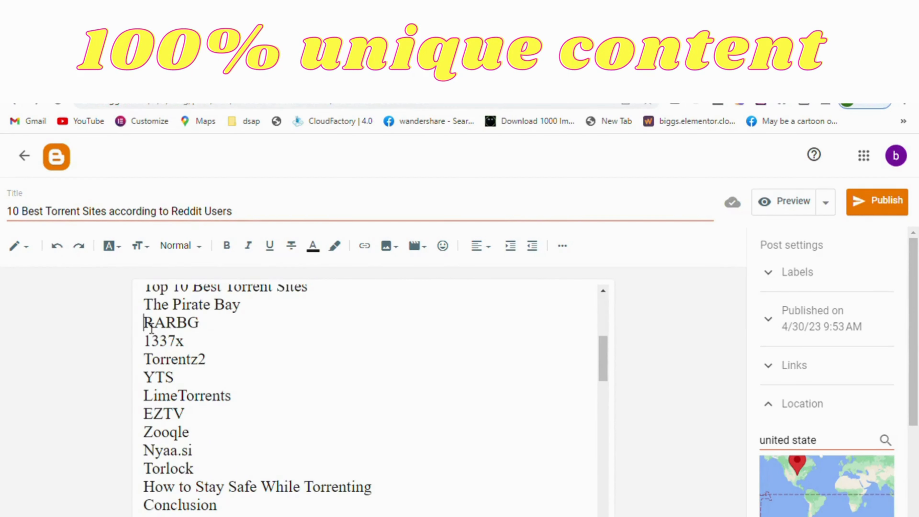
left_click_drag(152, 328, 207, 468)
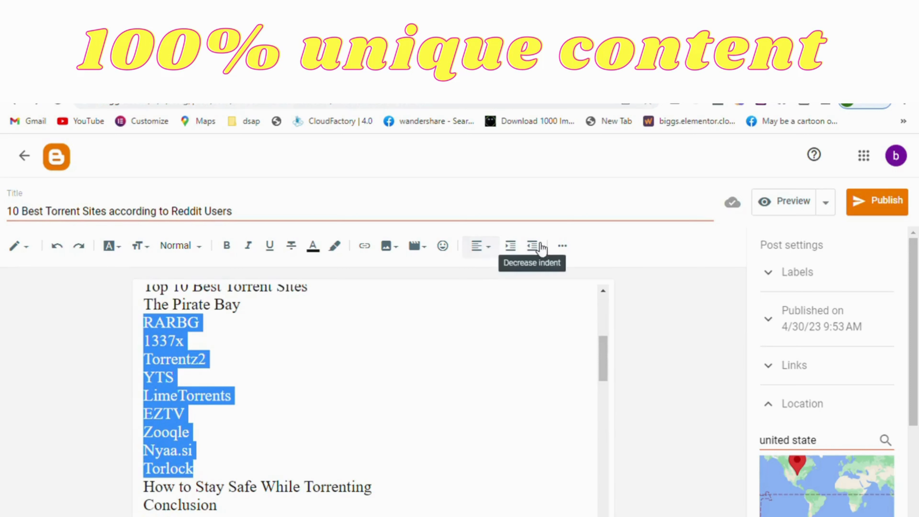
left_click(568, 247)
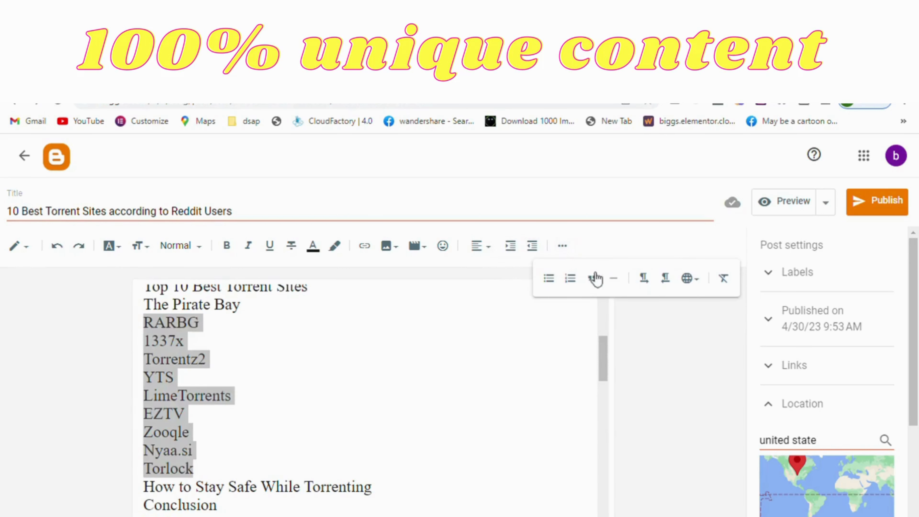
left_click(570, 279)
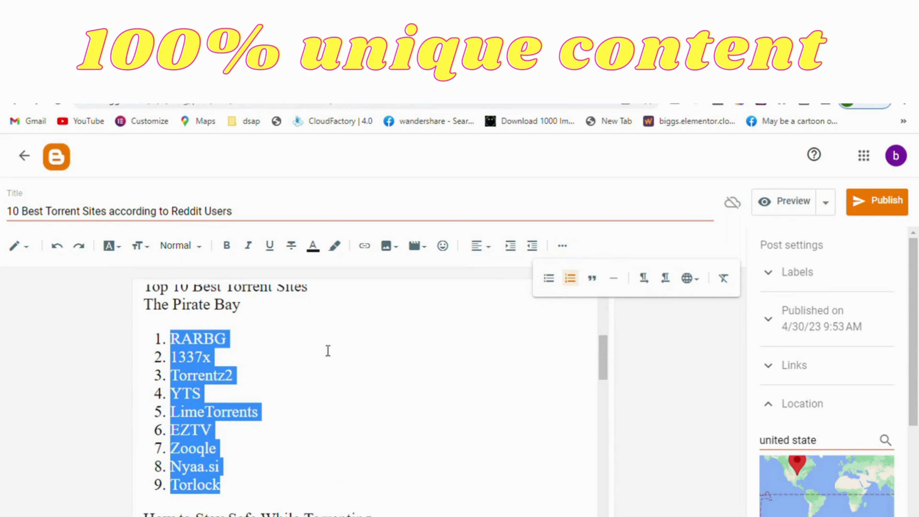
left_click(300, 363)
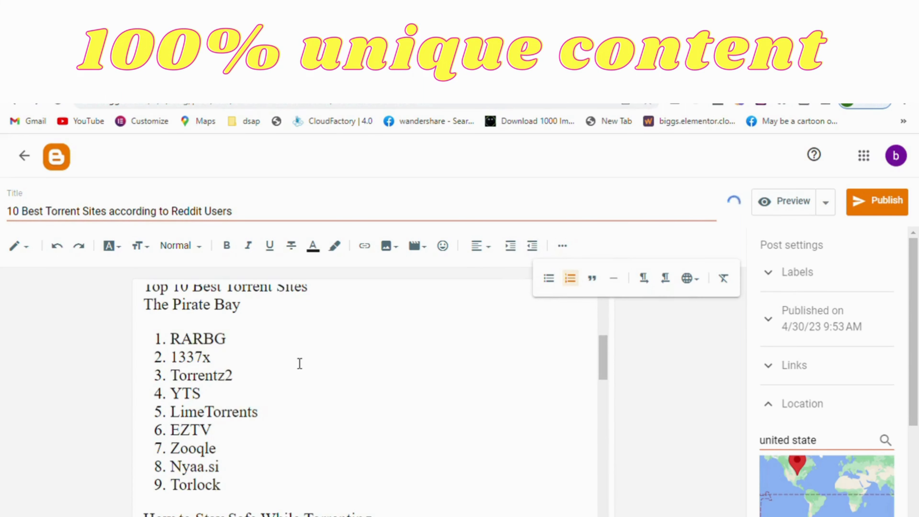
Make all table of contents entries, from Introduction to FAQs, a bulleted list.
scroll(299, 363, "down", 1)
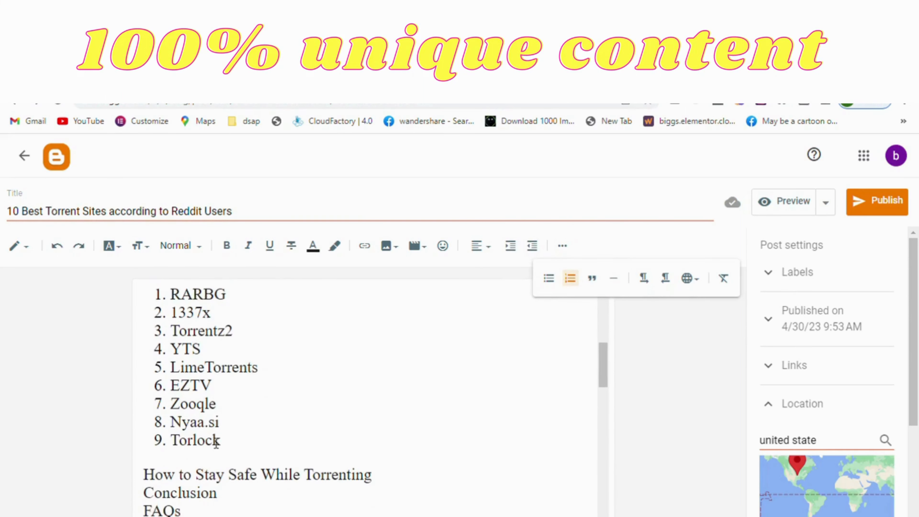
scroll(228, 451, "down", 3)
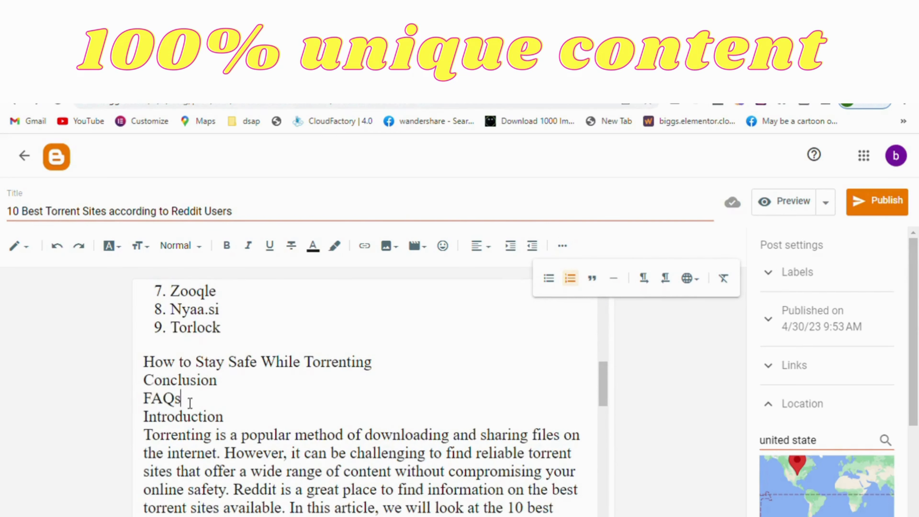
left_click_drag(190, 402, 139, 468)
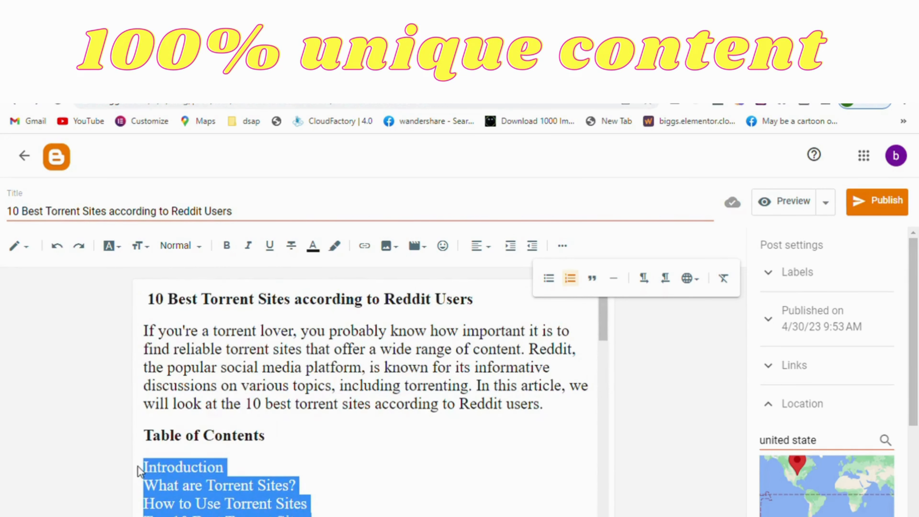
left_click(556, 282)
left_click(406, 448)
Change the site names from The Pirate Bay to Torlock in the table of contents to a numbered list.
scroll(406, 447, "down", 5)
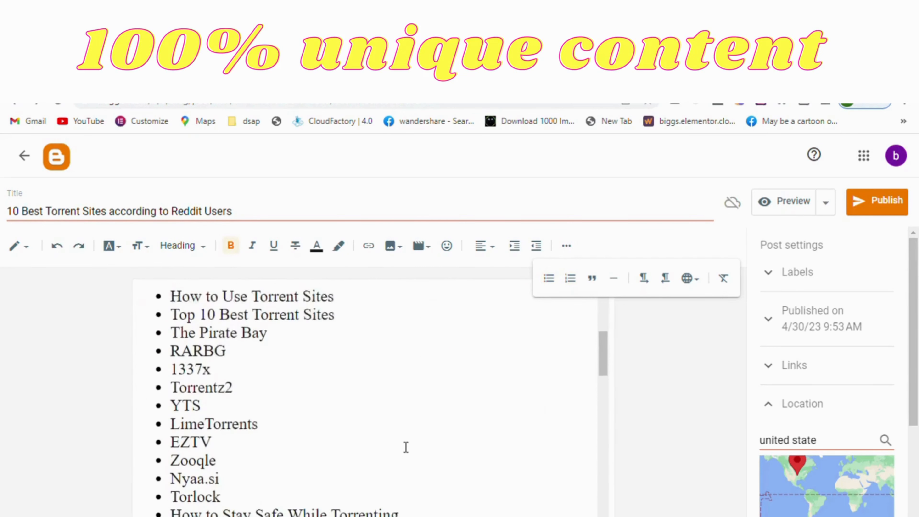
scroll(406, 447, "down", 2)
scroll(406, 447, "up", 3)
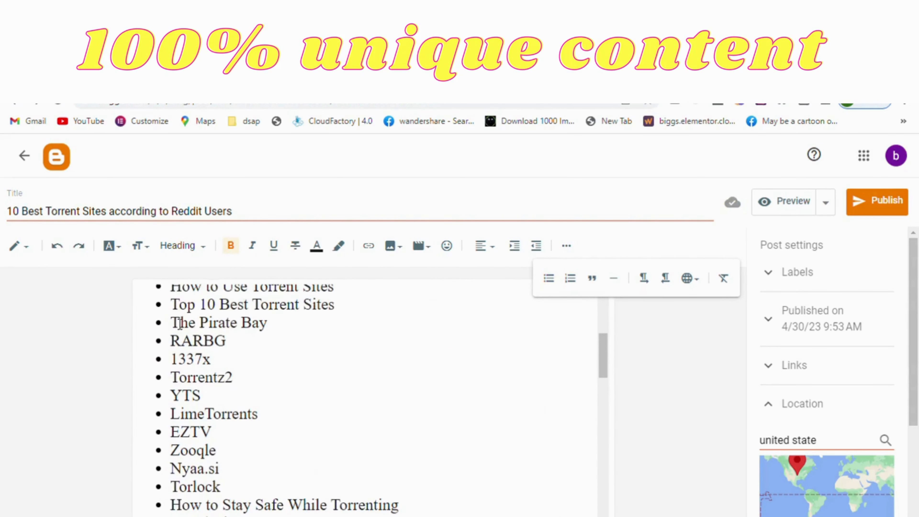
left_click_drag(176, 323, 231, 491)
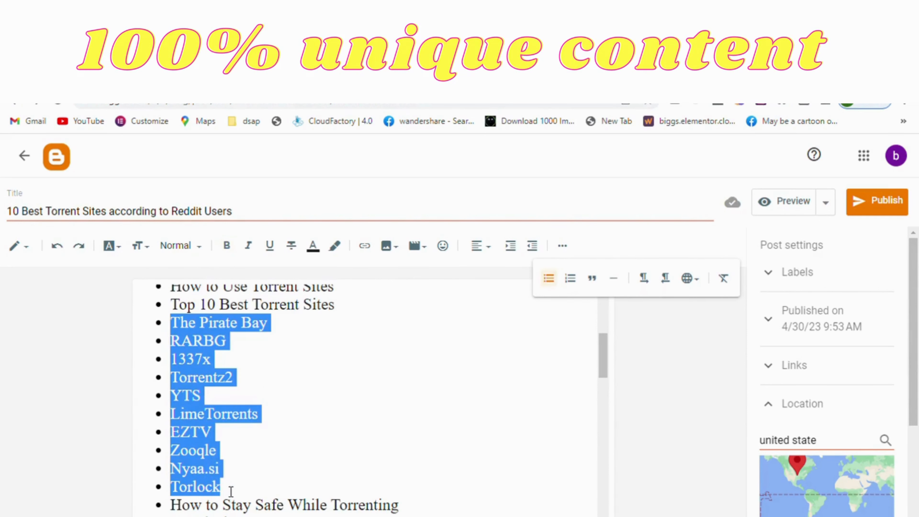
left_click(574, 281)
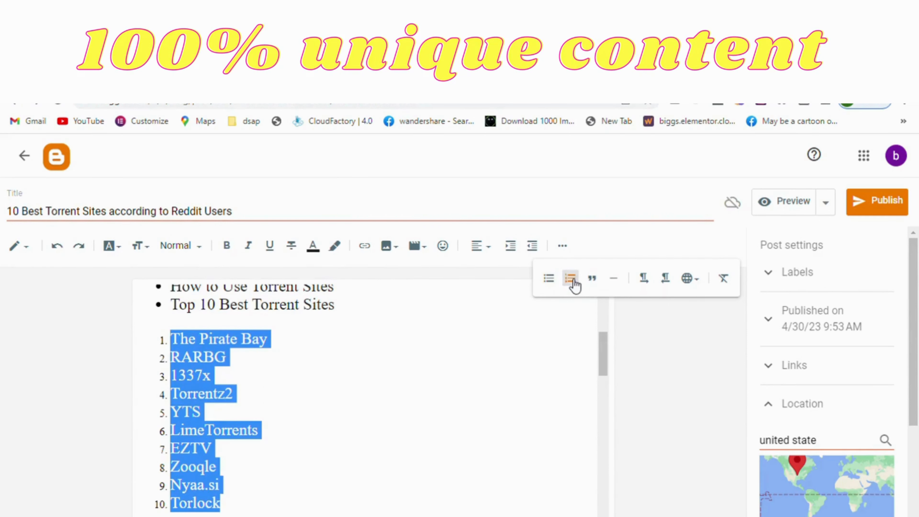
left_click(325, 362)
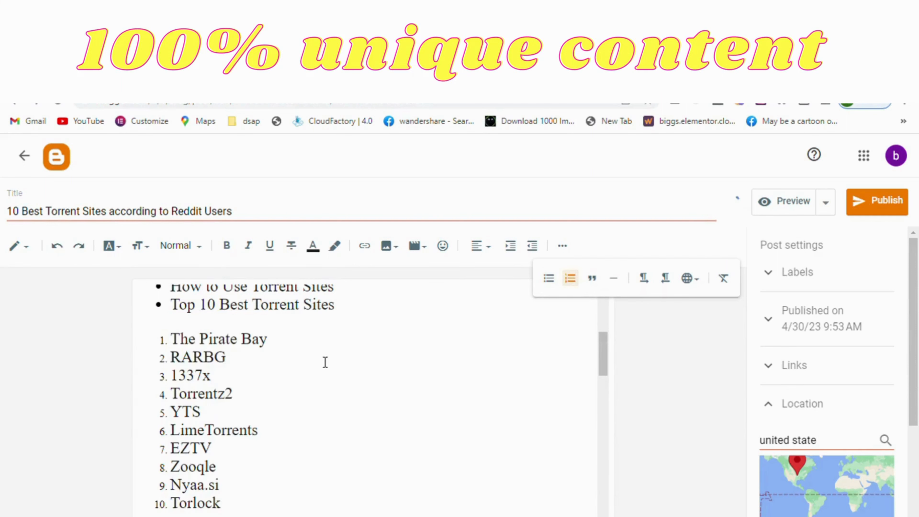
Format the "Introduction" line below the table of contents as a Heading.
scroll(325, 362, "up", 2)
scroll(326, 362, "down", 5)
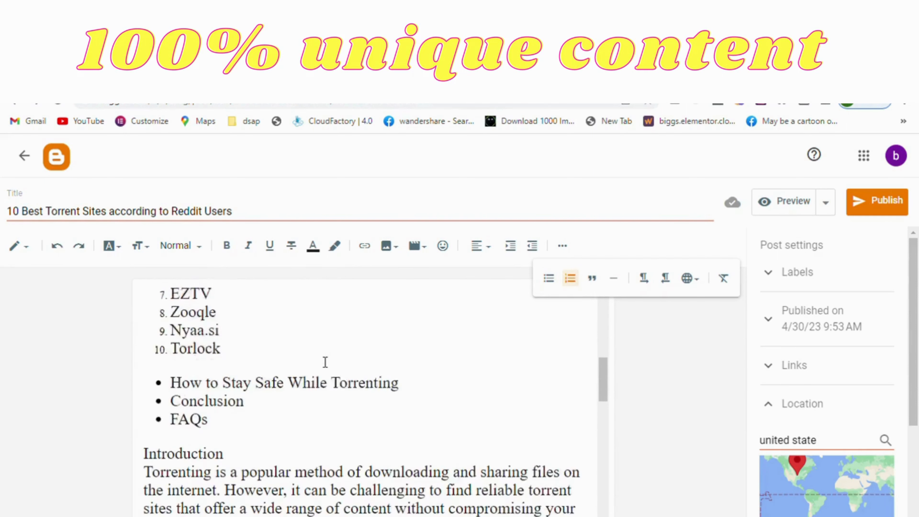
scroll(326, 362, "down", 3)
double_click(198, 331)
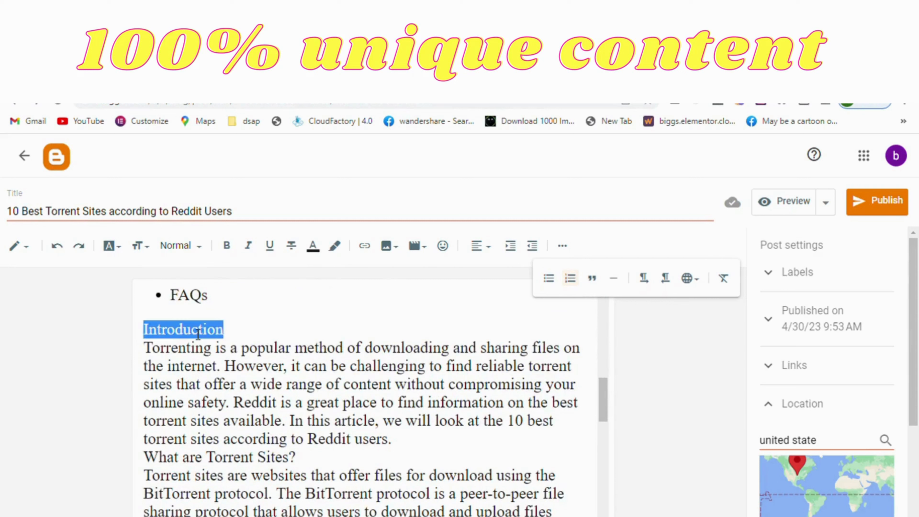
left_click(199, 246)
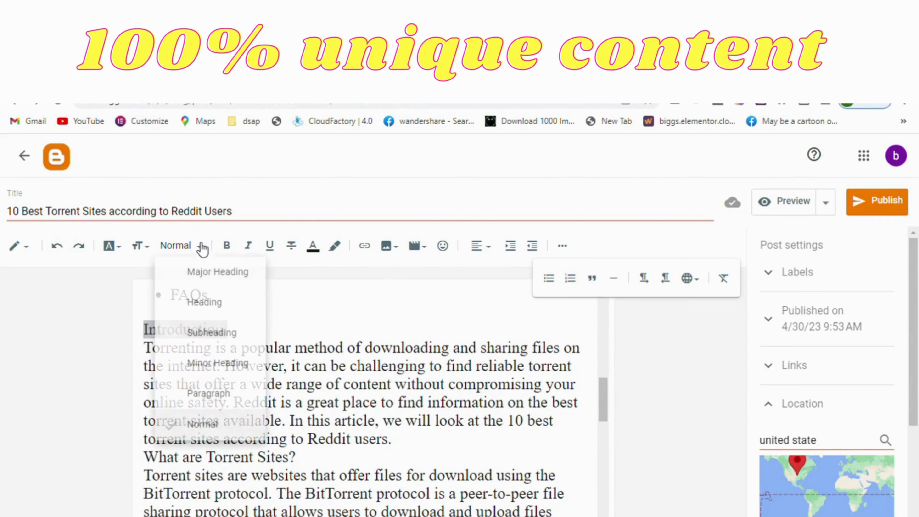
left_click(204, 304)
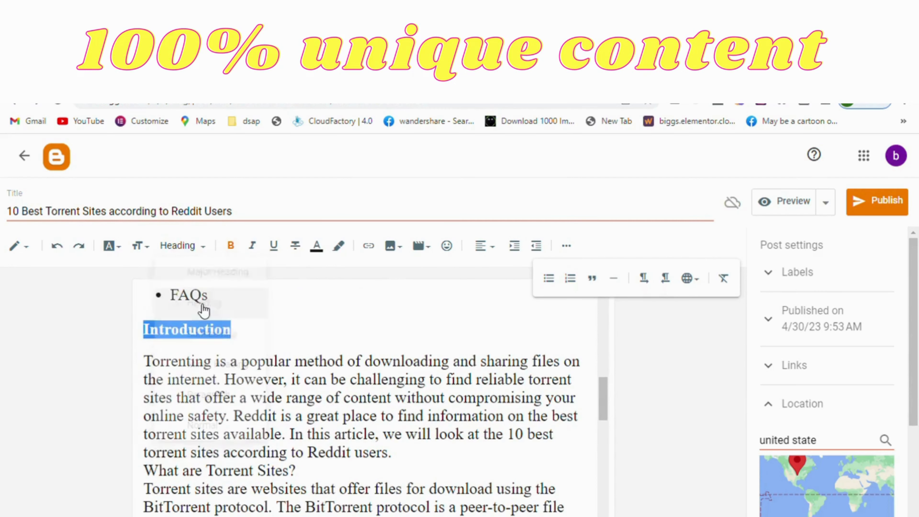
Format the "What are Torrent Sites?" line below the introduction paragraph as a Heading.
left_click(246, 417)
triple_click(239, 473)
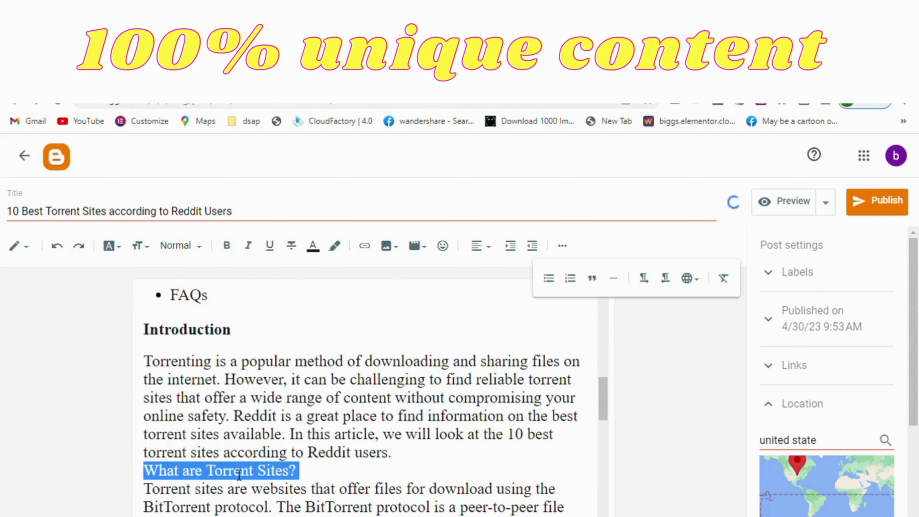
left_click(175, 246)
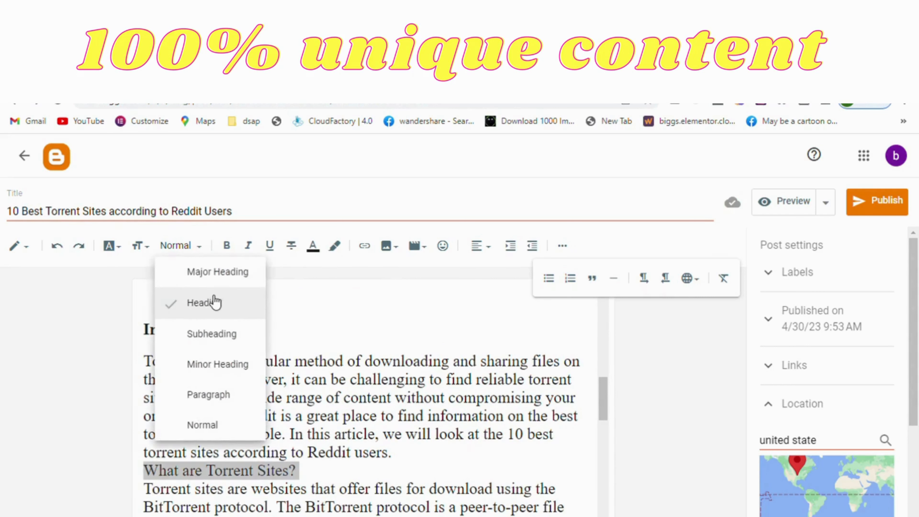
left_click(214, 306)
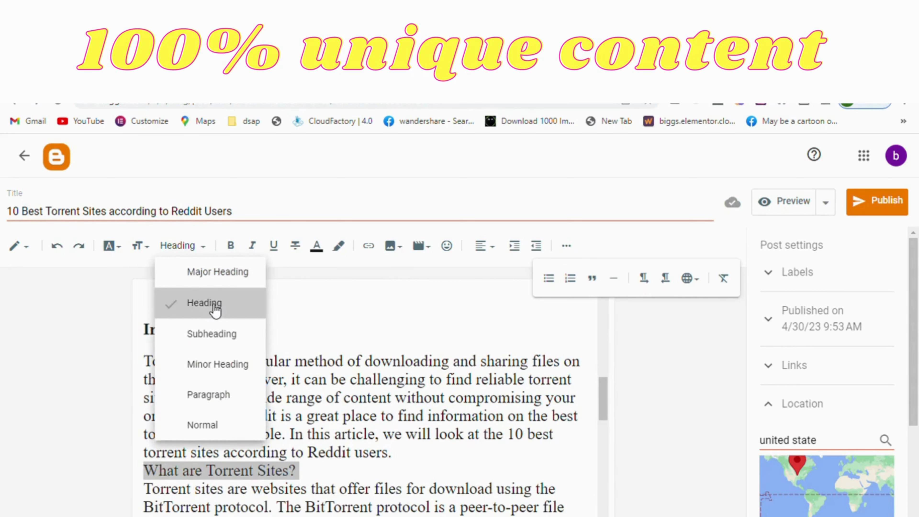
left_click(268, 506)
Format the "How to Use Torrent Sites" line in the article body as a Heading.
scroll(268, 505, "down", 6)
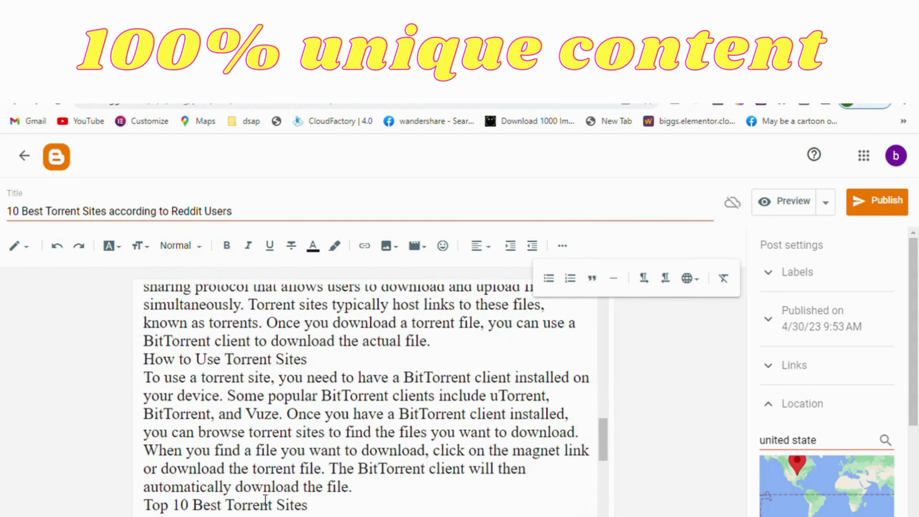
triple_click(258, 369)
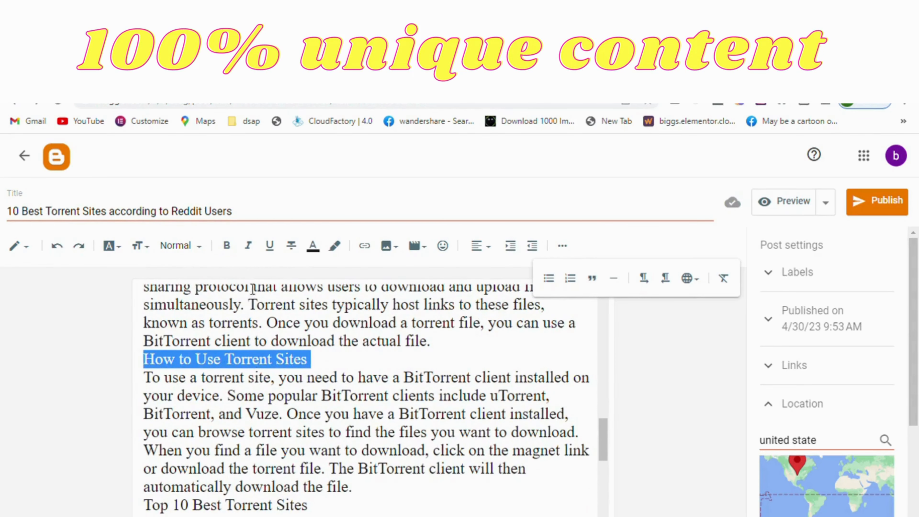
left_click(208, 252)
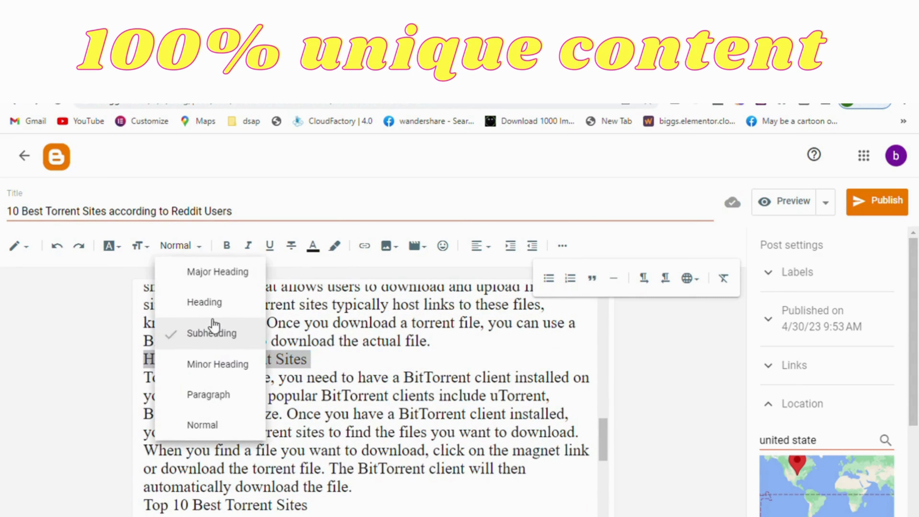
left_click(216, 312)
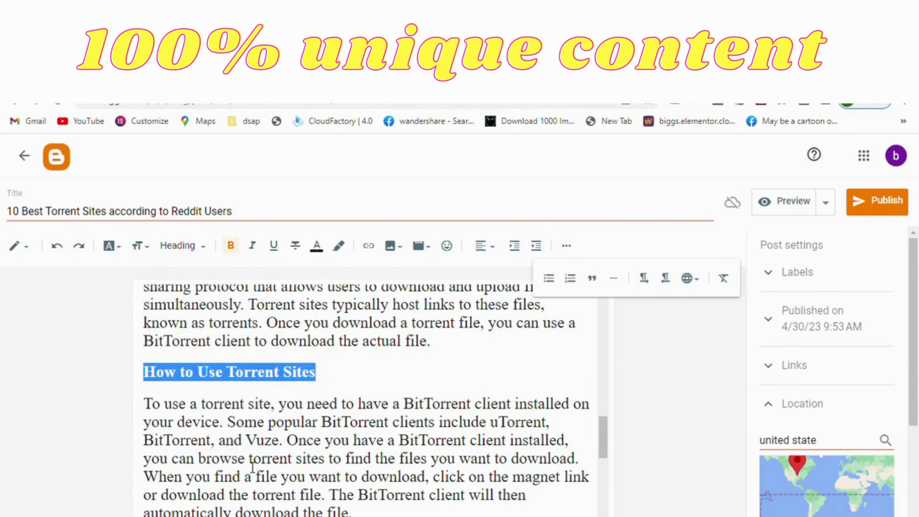
left_click(251, 468)
Format the "Top 10 Best Torrent Sites" line in the body as a Heading and delete one blank line below it.
scroll(246, 462, "down", 3)
triple_click(247, 422)
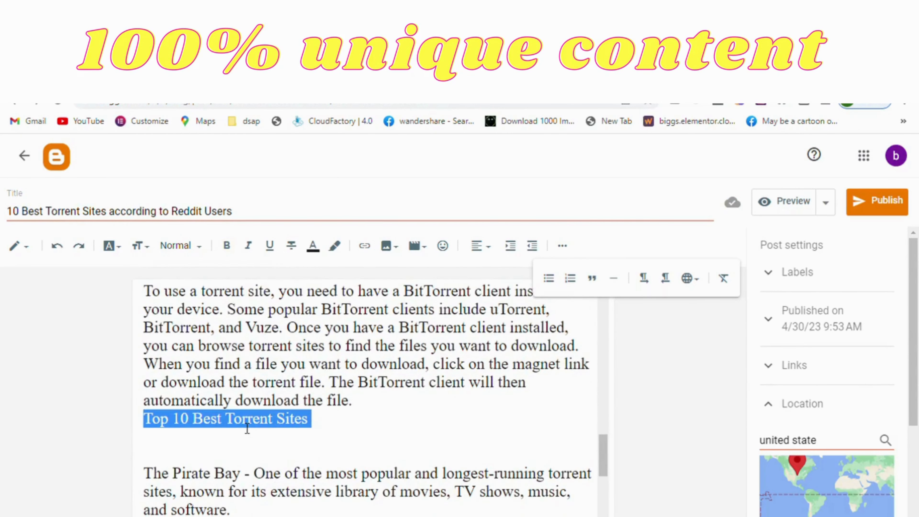
left_click(199, 253)
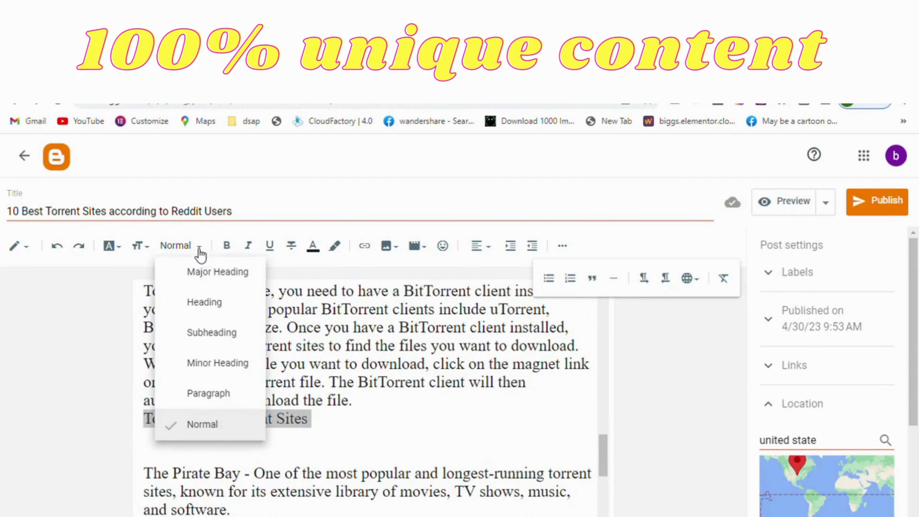
left_click(219, 309)
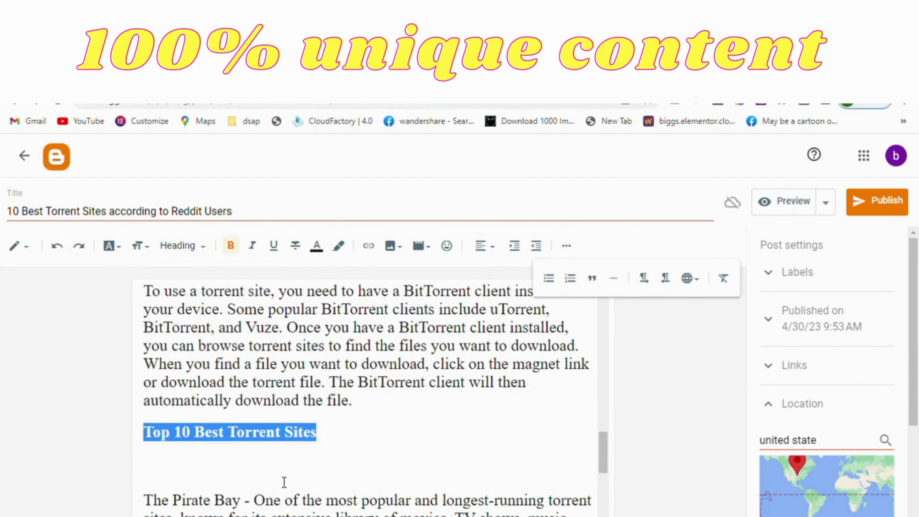
left_click(284, 482)
left_click(335, 437)
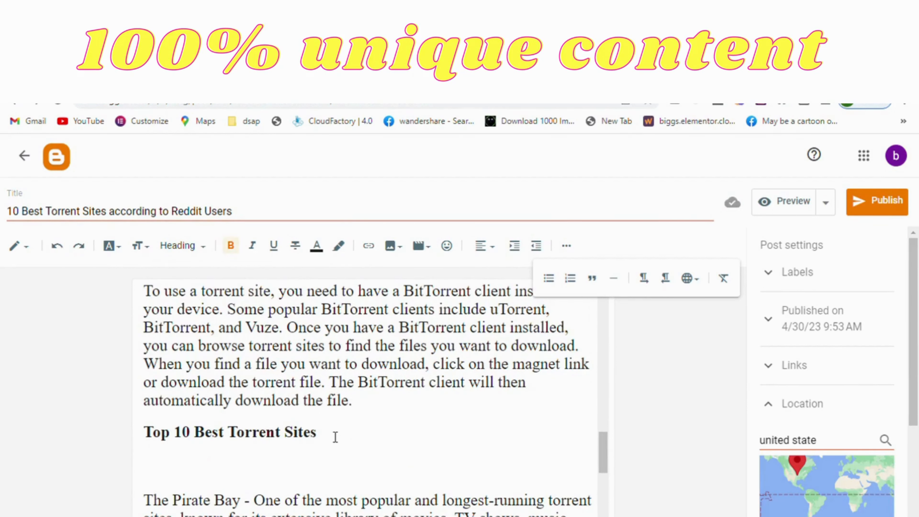
key("Delete")
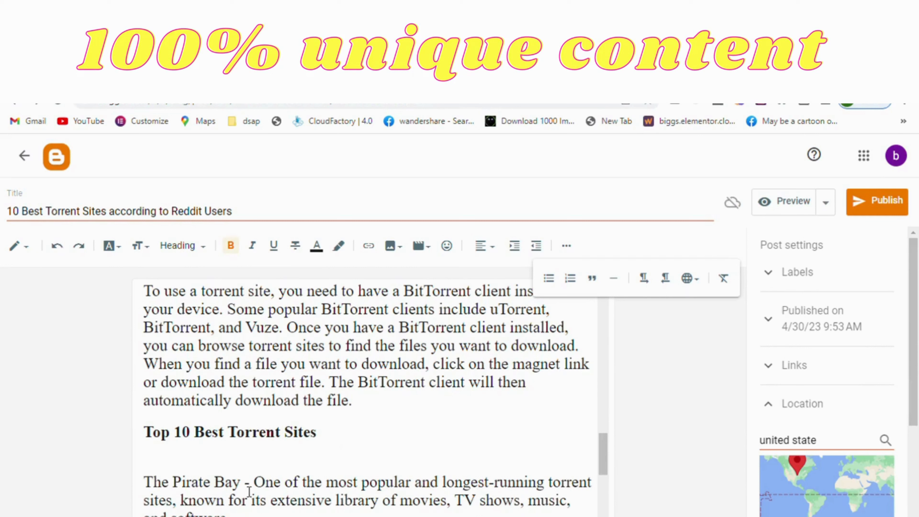
Bold the site names The Pirate Bay, 1337x, RARBG and YTS at the start of their descriptions.
left_click_drag(241, 483, 154, 482)
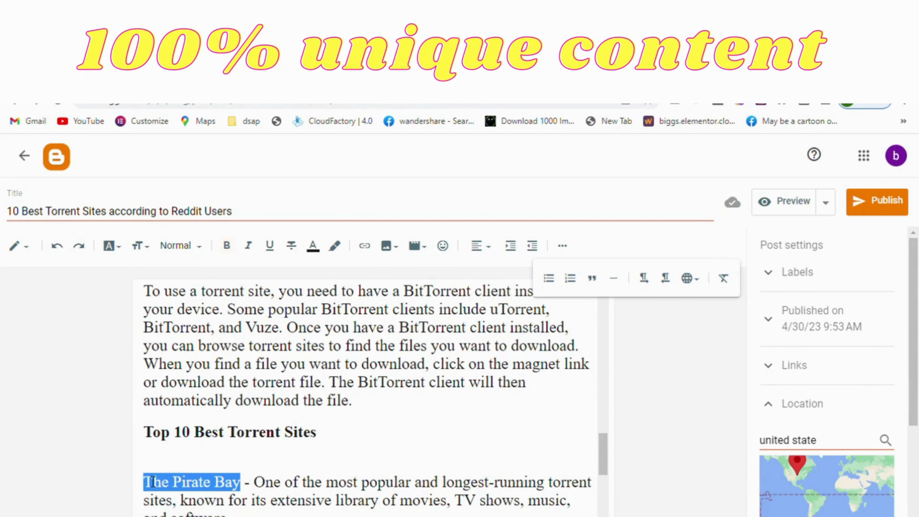
left_click(226, 245)
scroll(276, 424, "down", 3)
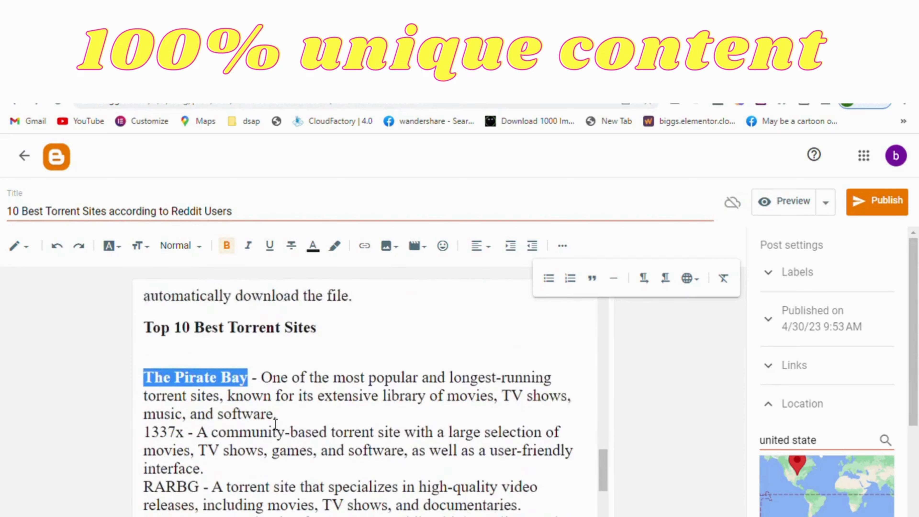
double_click(166, 416)
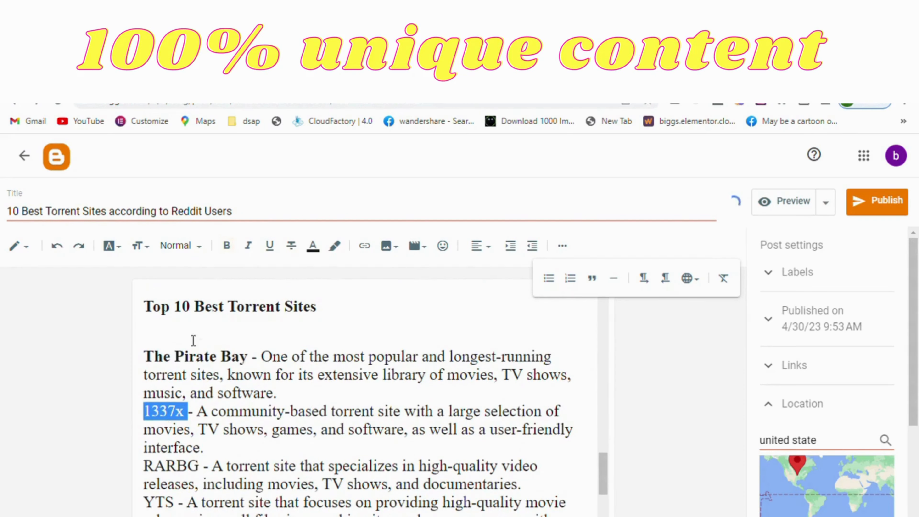
left_click(226, 246)
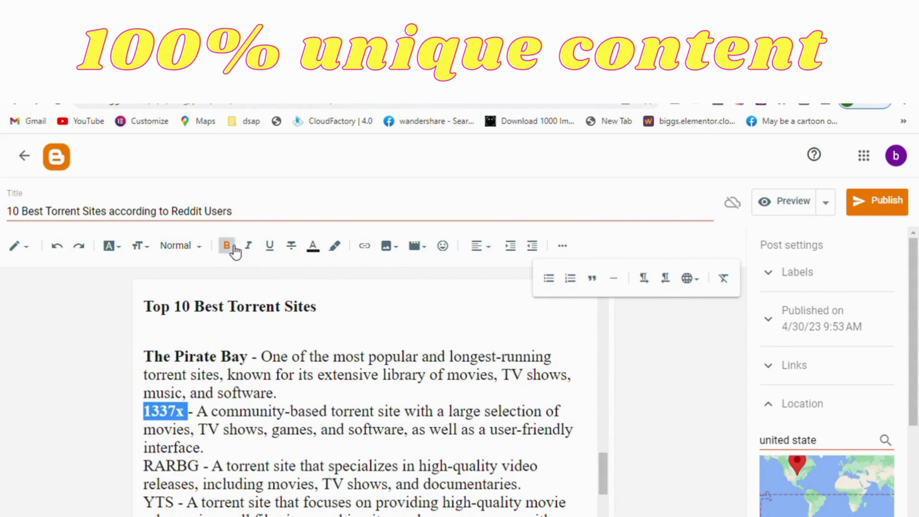
double_click(171, 466)
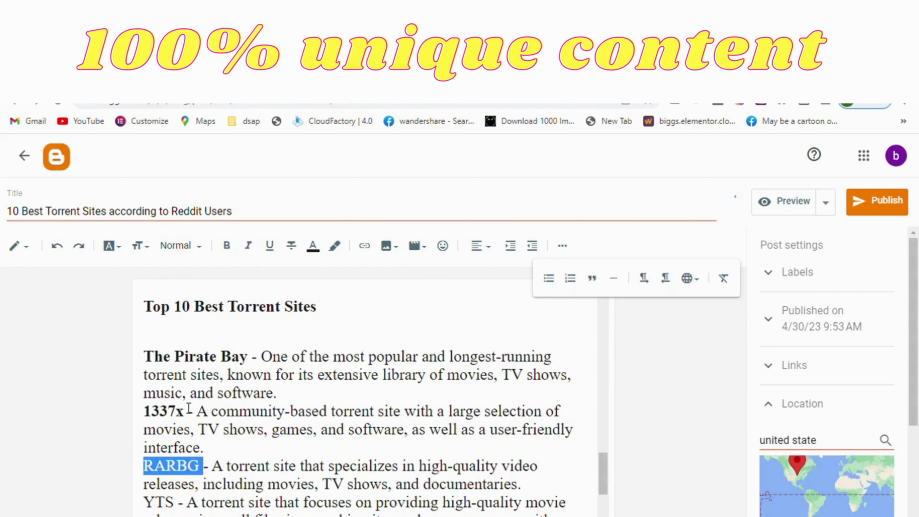
left_click(227, 246)
double_click(167, 508)
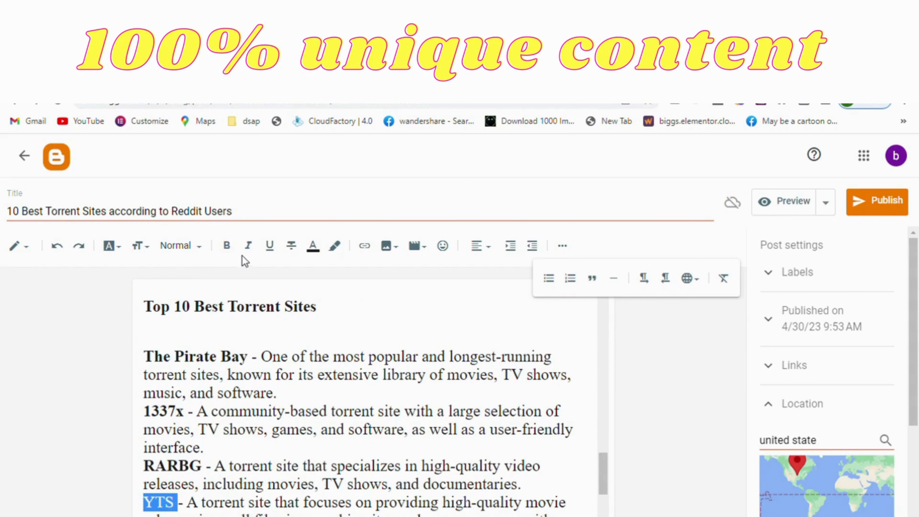
left_click(233, 250)
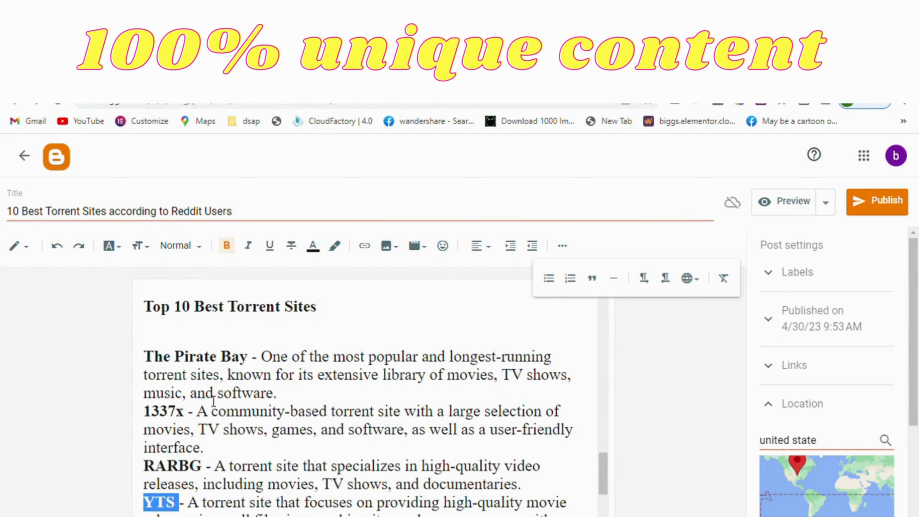
Bold the site names Torrentz2, LimeTorrents and EZTV at the start of their descriptions.
scroll(213, 402, "down", 4)
double_click(177, 400)
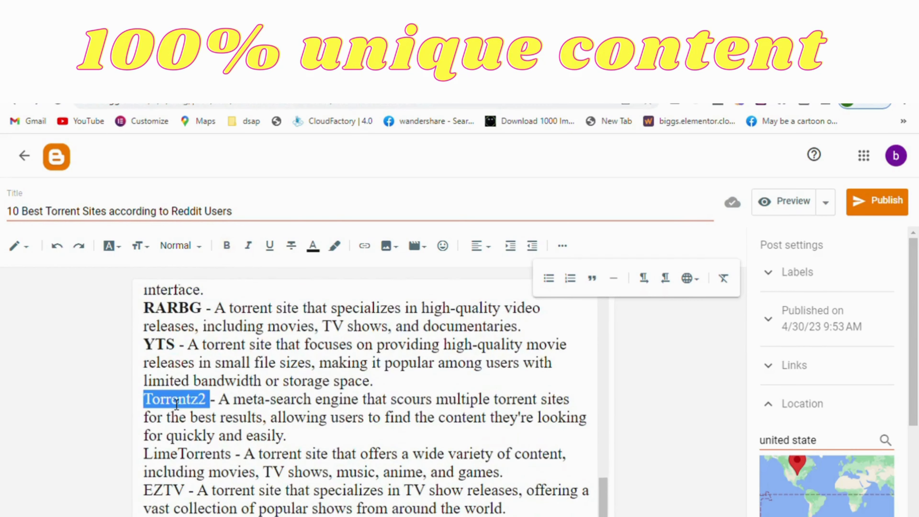
left_click(226, 250)
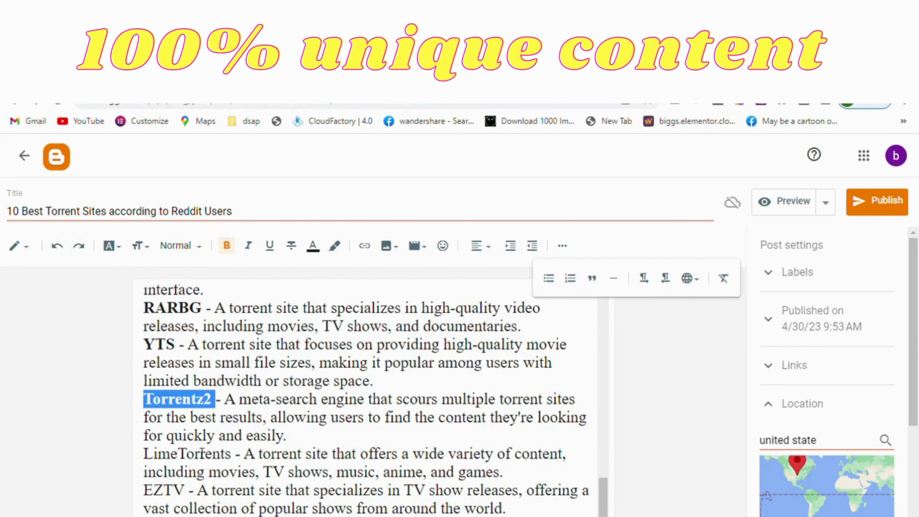
double_click(198, 457)
left_click(226, 246)
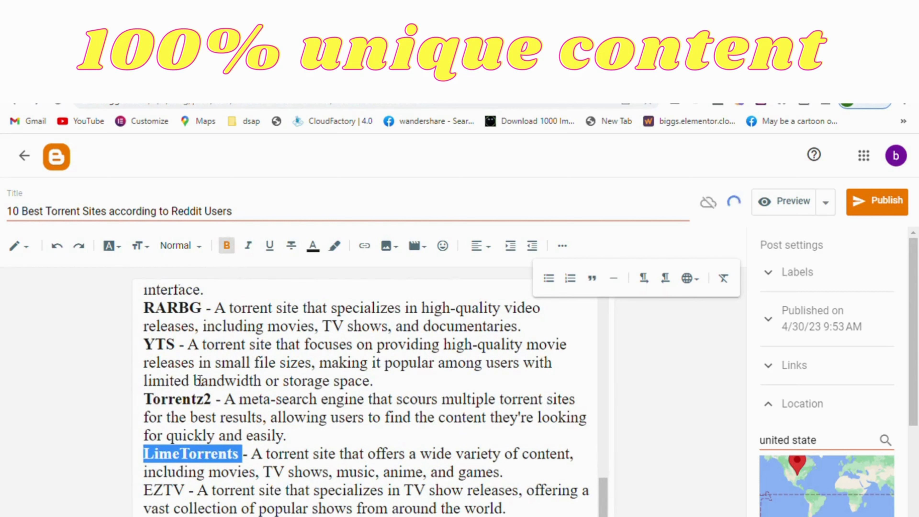
double_click(163, 491)
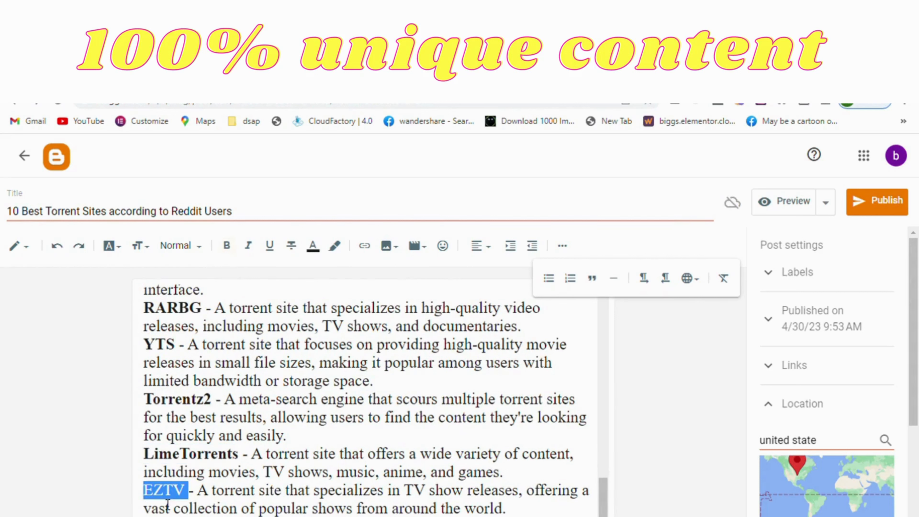
left_click(229, 246)
Bold the site names Nyaa, TorrentDownloads and Zooqle at the start of their descriptions.
scroll(253, 399, "down", 3)
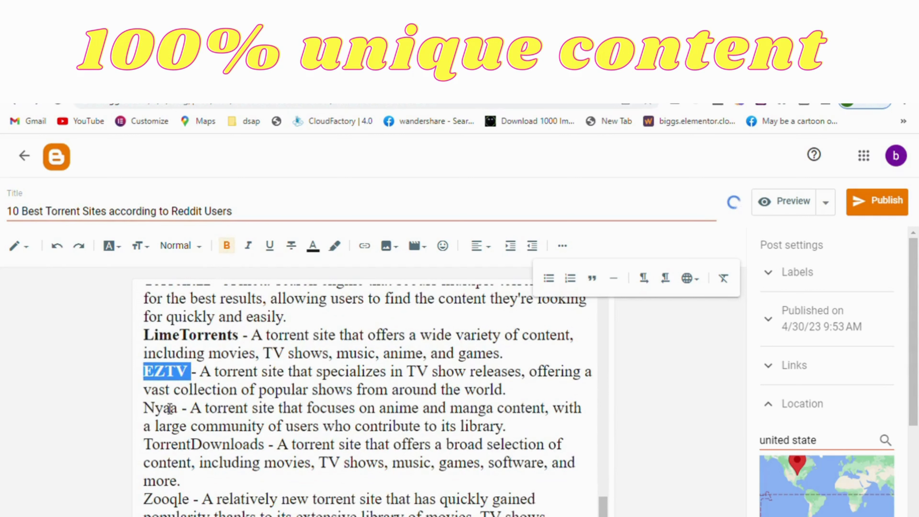
double_click(158, 409)
left_click(228, 247)
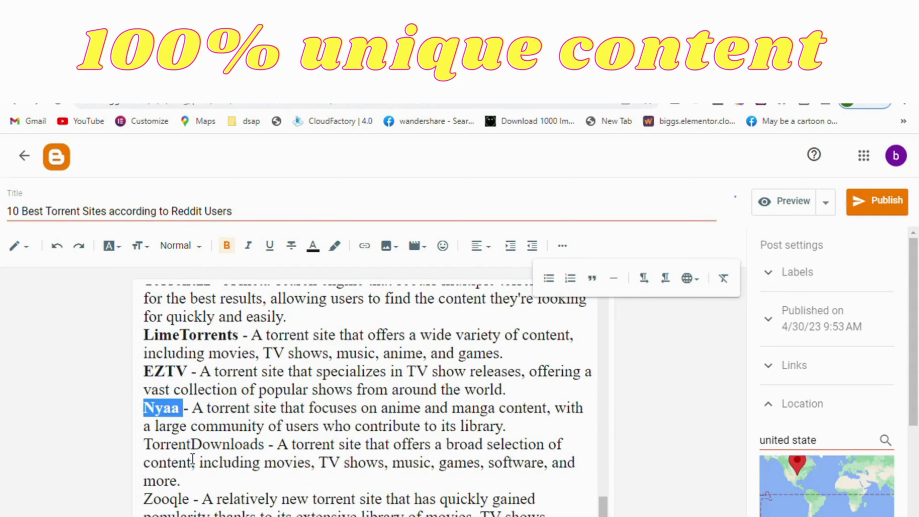
double_click(189, 444)
left_click(227, 247)
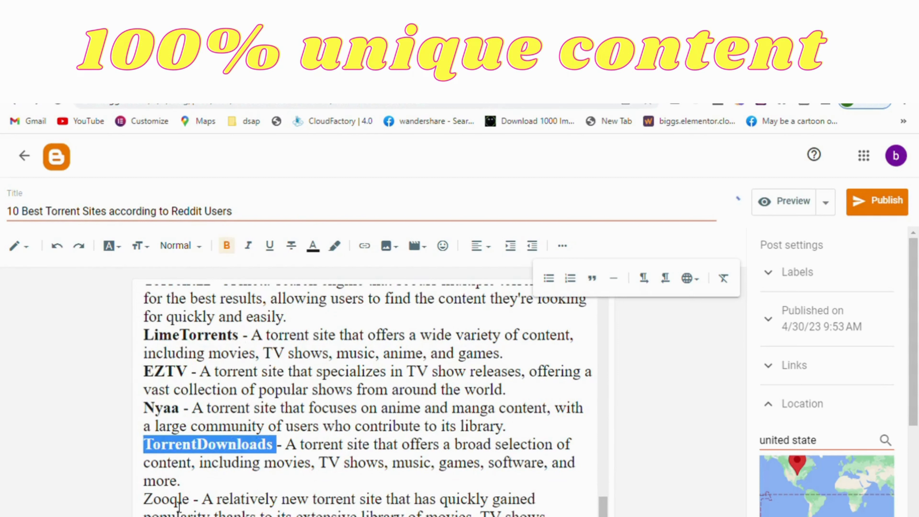
double_click(170, 499)
left_click(228, 246)
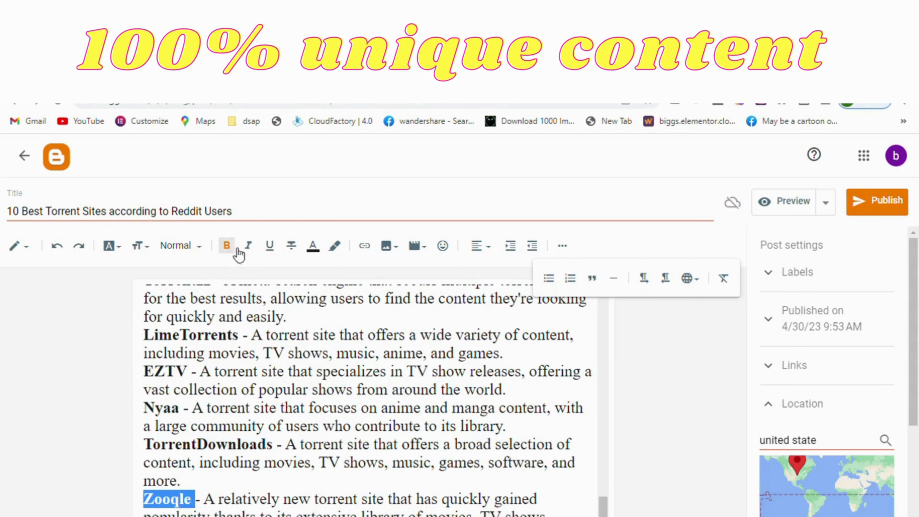
left_click(335, 425)
Delete the entries "How to Stay Safe While Torrenting", "Conclusion" and "FAQs" from the end of the table of contents.
scroll(338, 425, "up", 5)
scroll(338, 426, "up", 10)
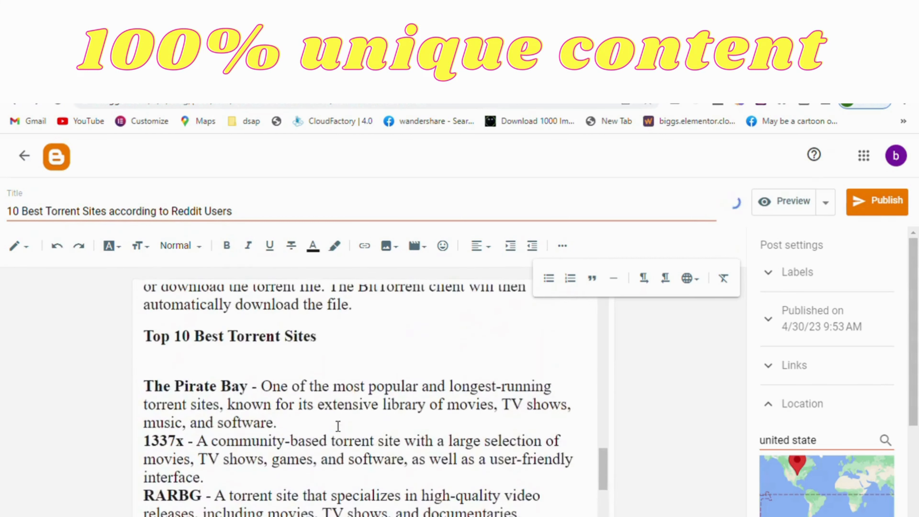
scroll(338, 426, "up", 1)
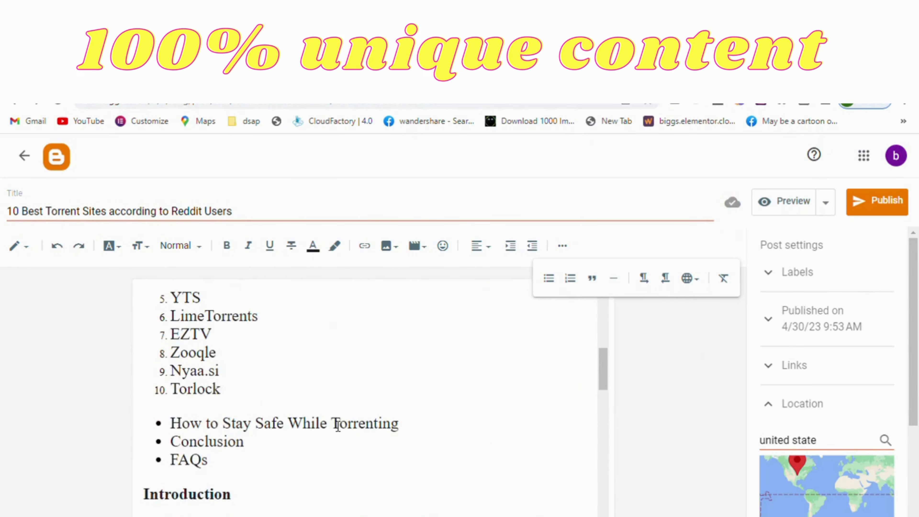
left_click_drag(220, 471, 159, 434)
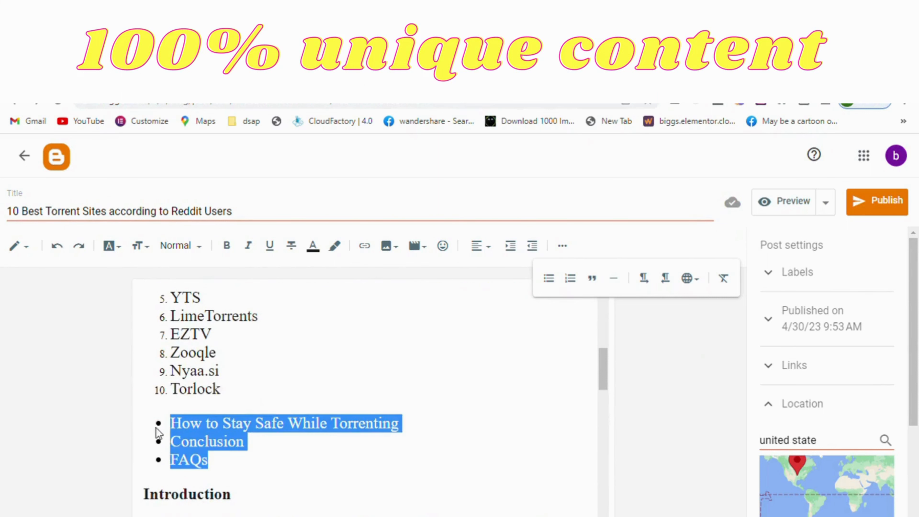
key("BackSpace")
key("BackSpace")
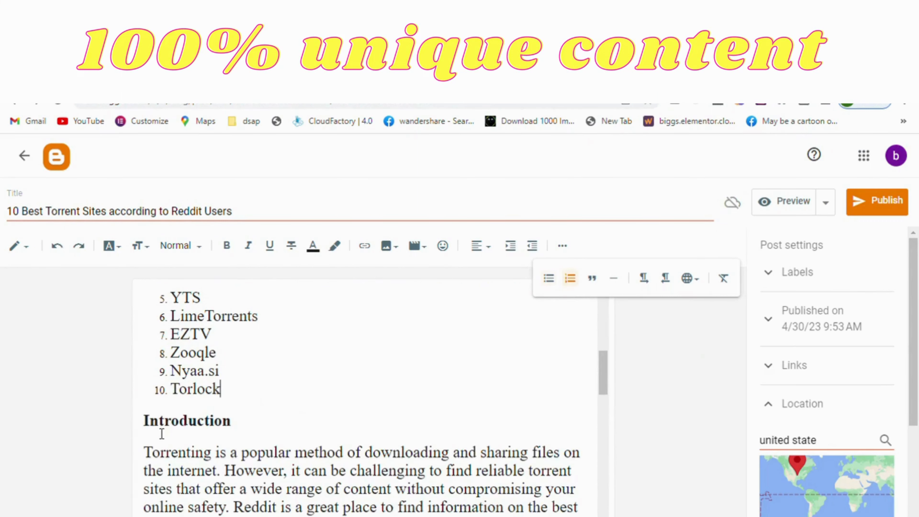
scroll(161, 434, "up", 8)
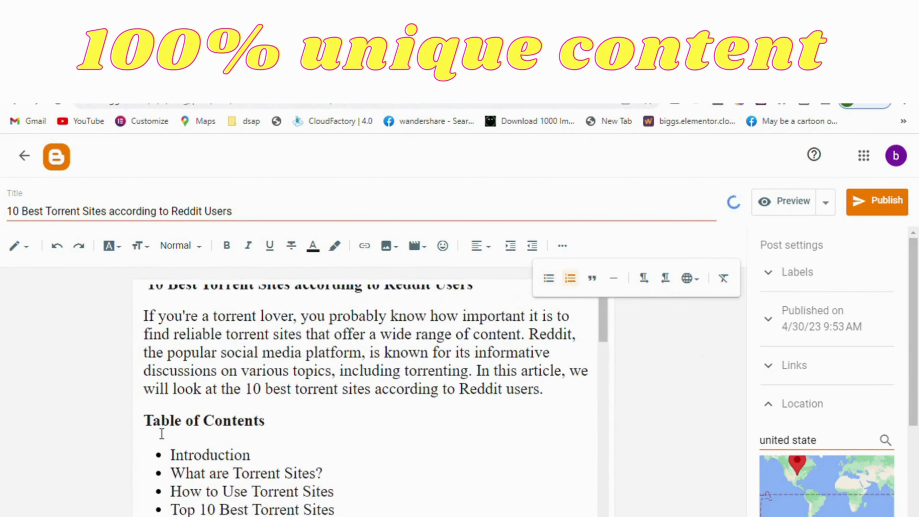
scroll(457, 385, "down", 10)
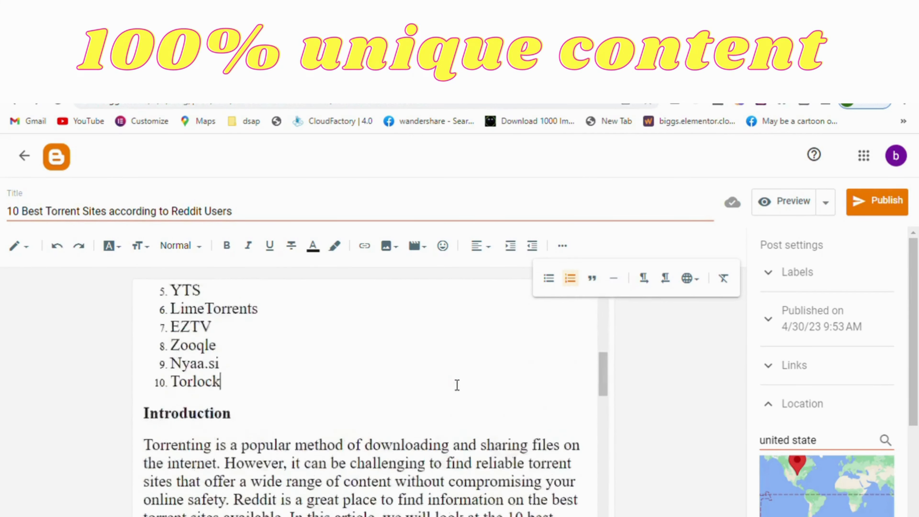
scroll(457, 384, "down", 10)
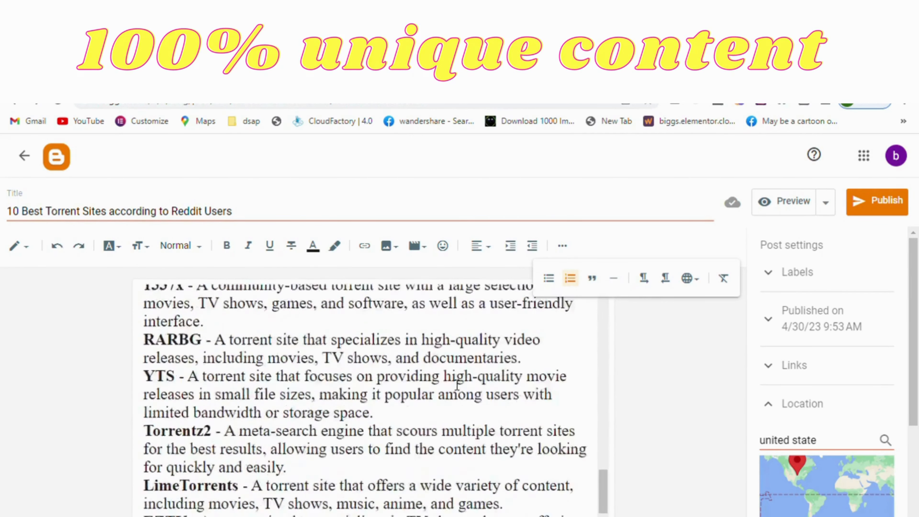